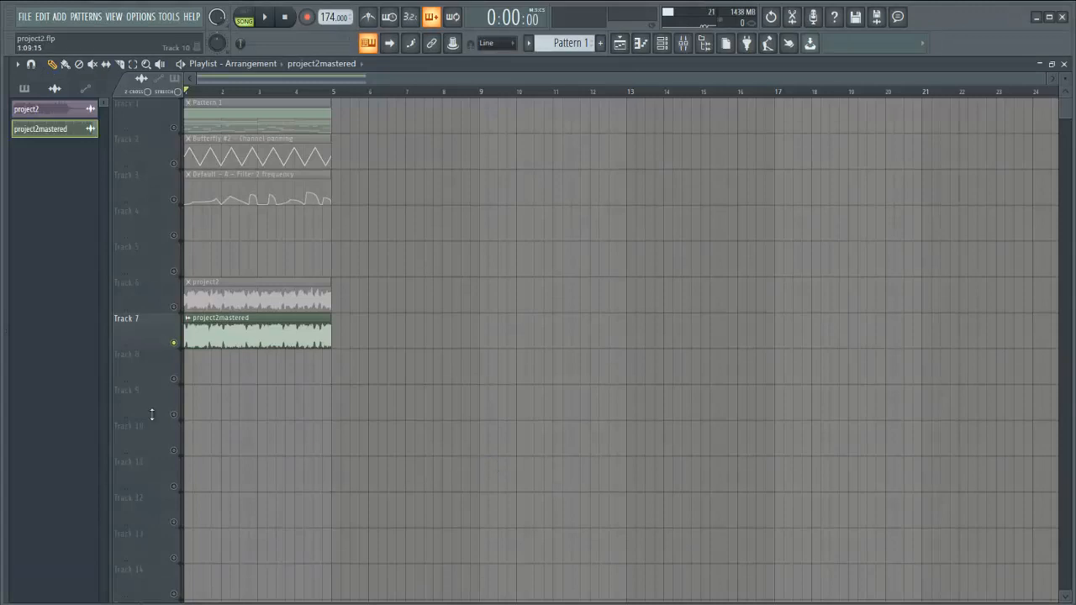
Play the project2mastered clip in the playlist arrangement.
scroll(116, 408, "up", 8)
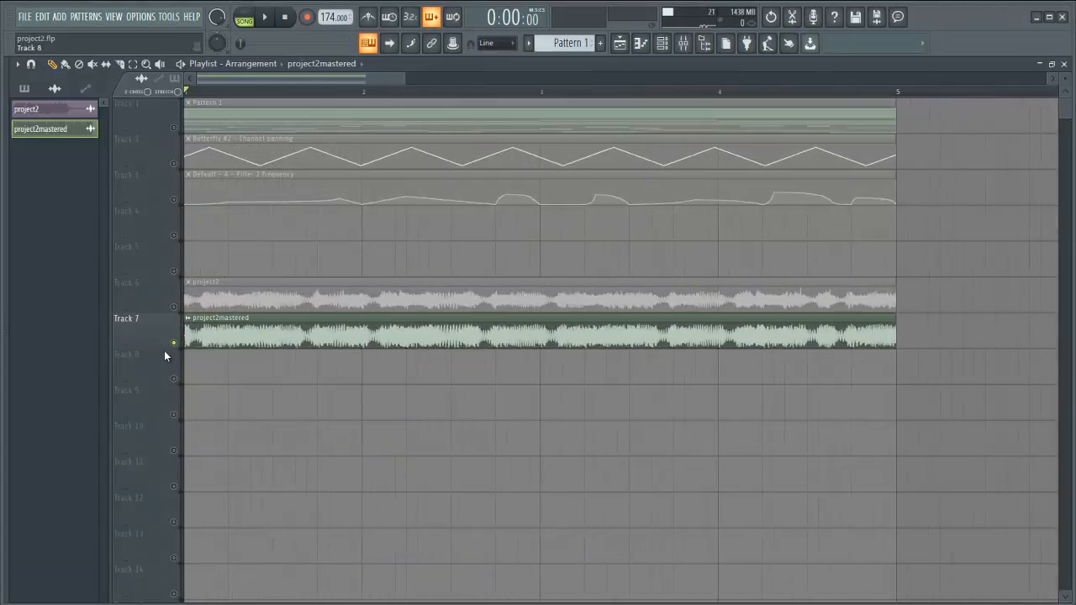
key("space")
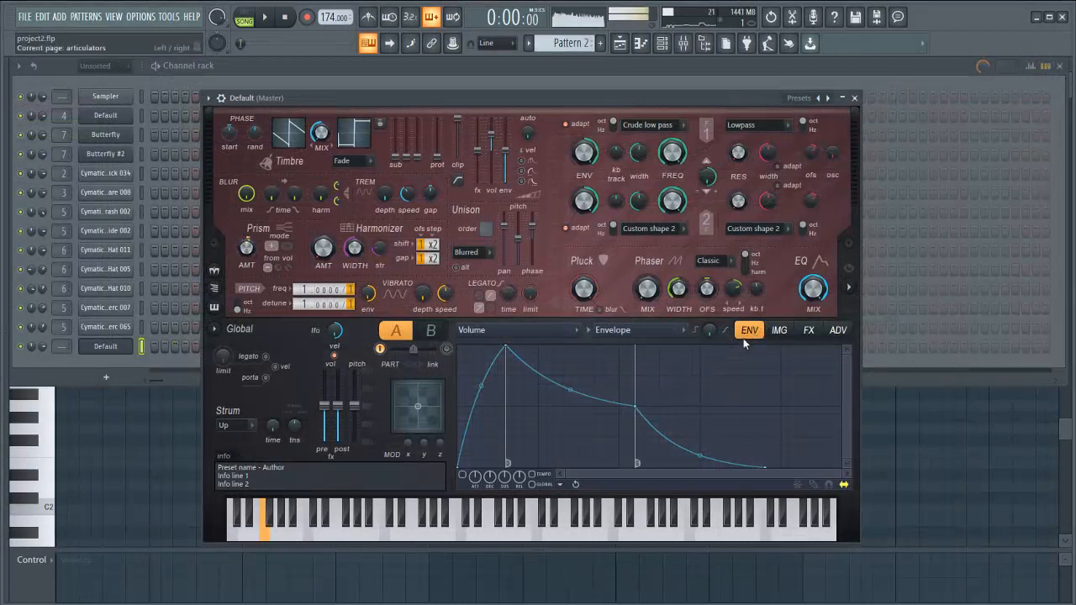
Set the synth's distortion effect to the Log type.
left_click(812, 334)
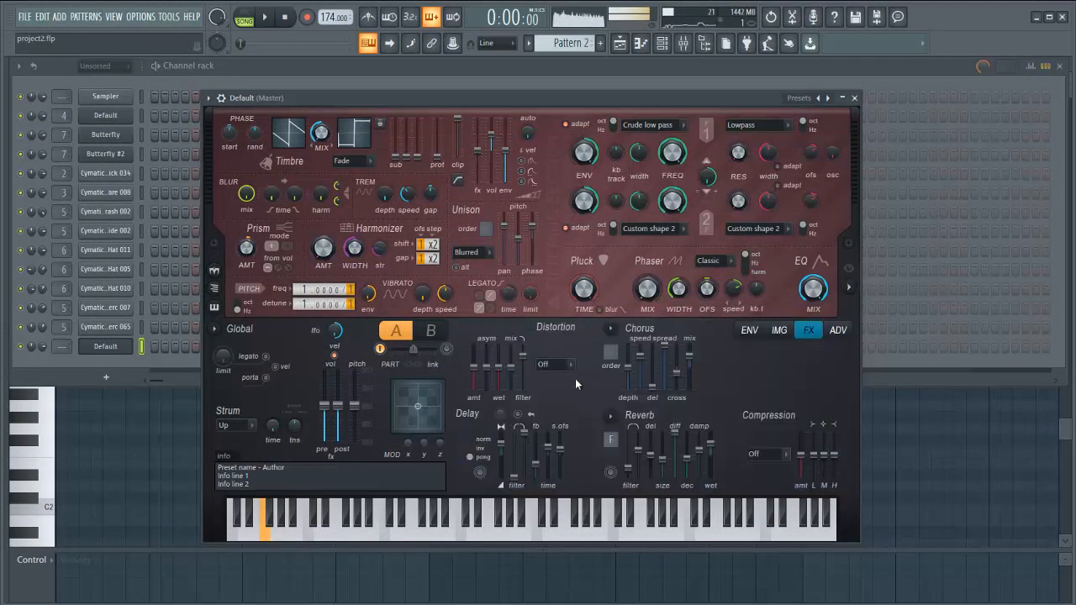
left_click(555, 365)
left_click(551, 445)
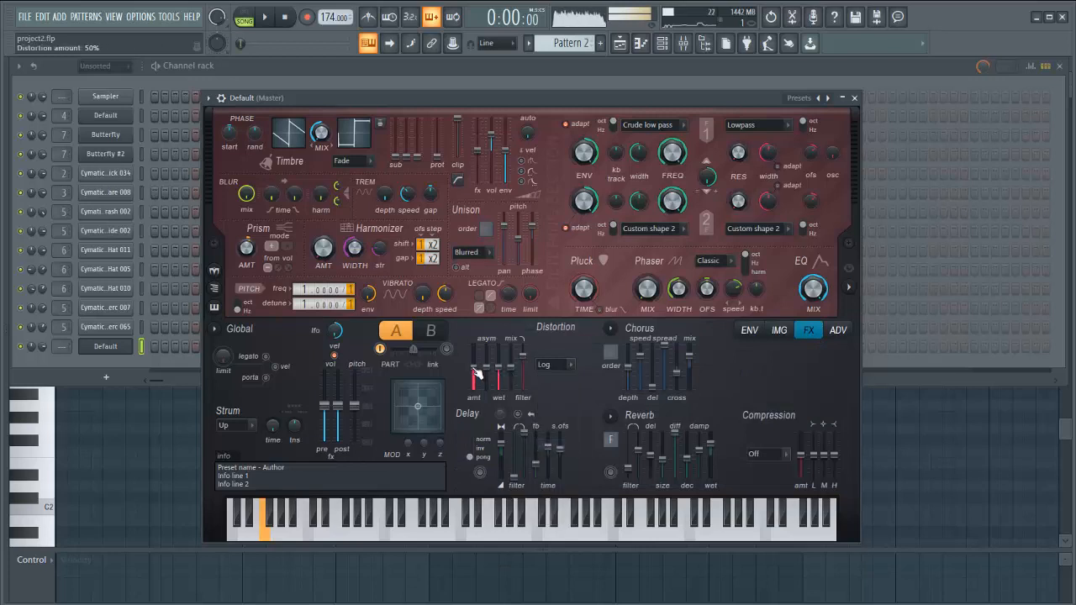
Shape part A's harmonic prism curve into a jagged, random multi-point line across the full harmonic range.
left_click(749, 331)
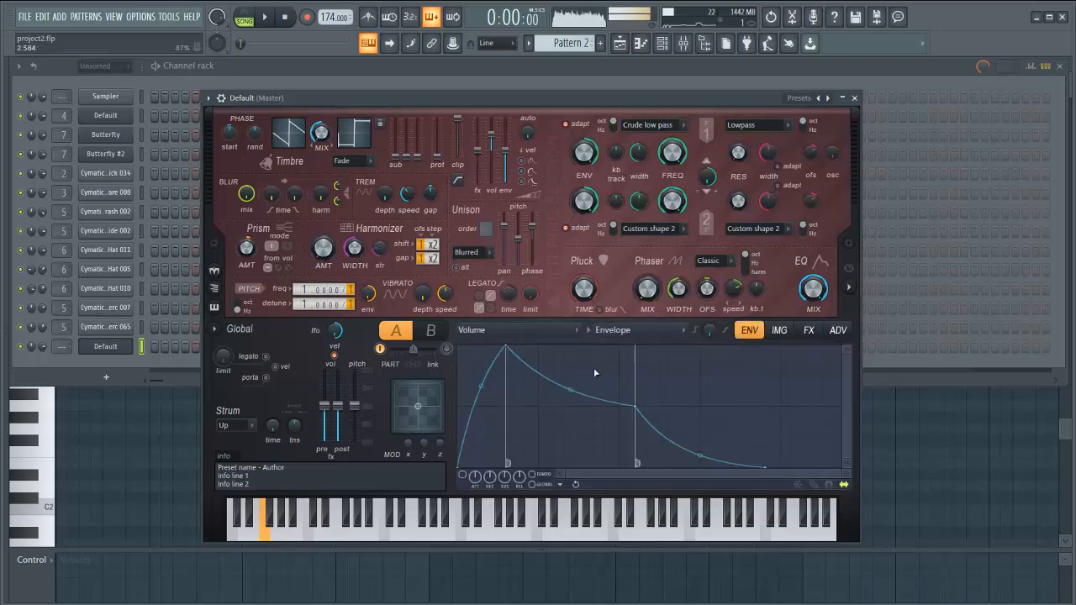
left_click(514, 334)
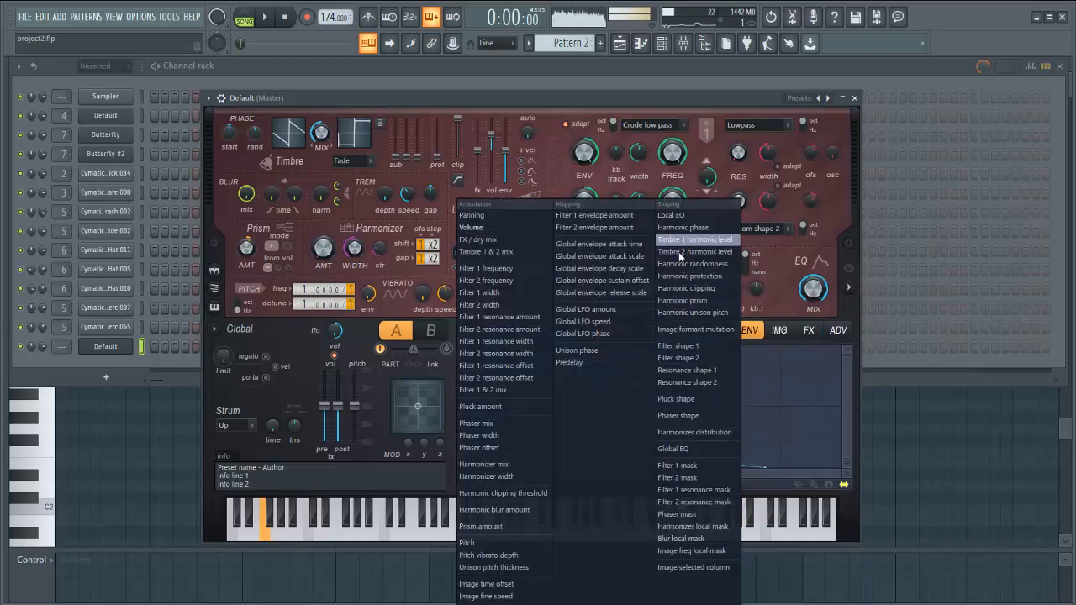
left_click(683, 300)
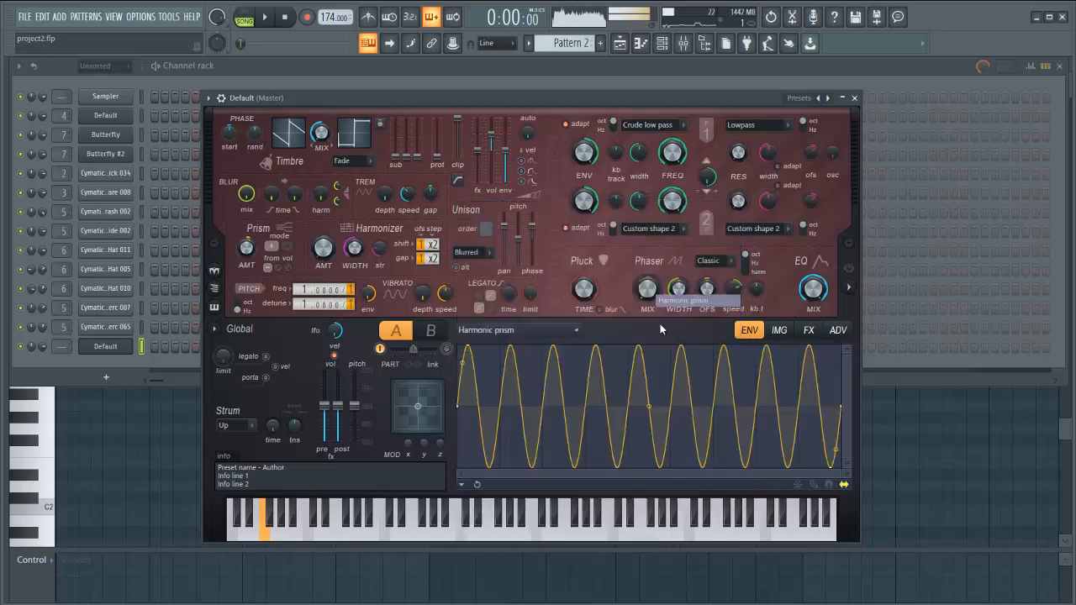
right_click(471, 355)
left_click(517, 363)
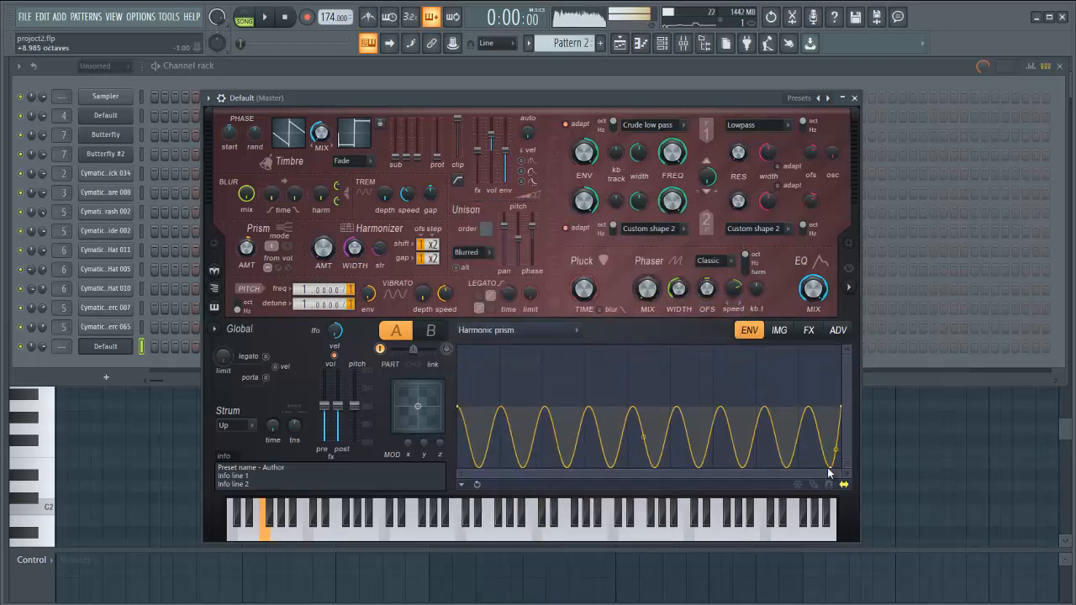
right_click(827, 467)
left_click(854, 411)
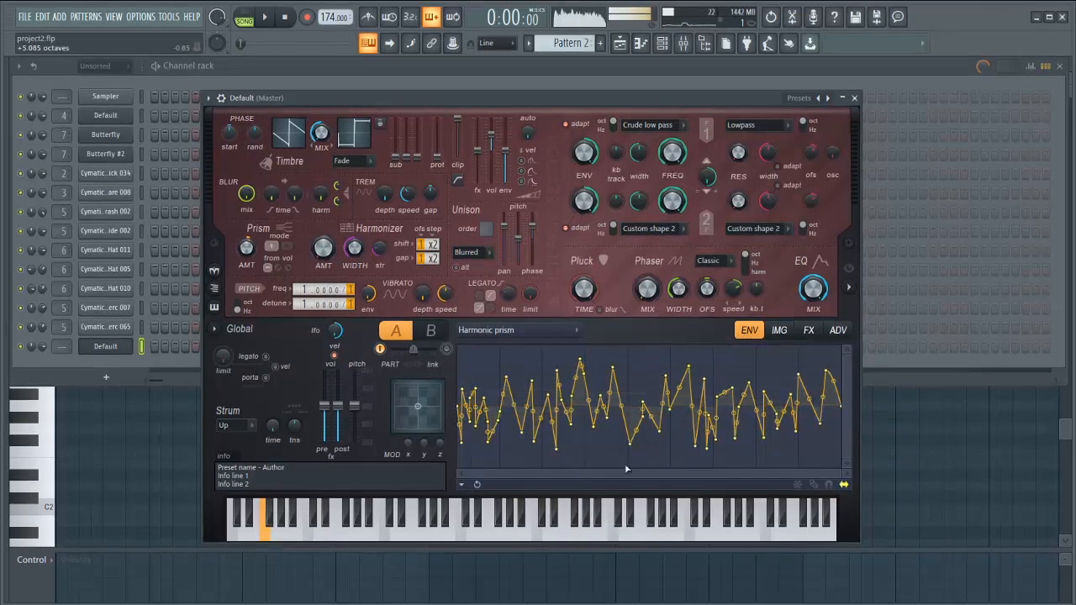
Set the synth's compression to Burning and load a chorus preset with order 5.
left_click(809, 330)
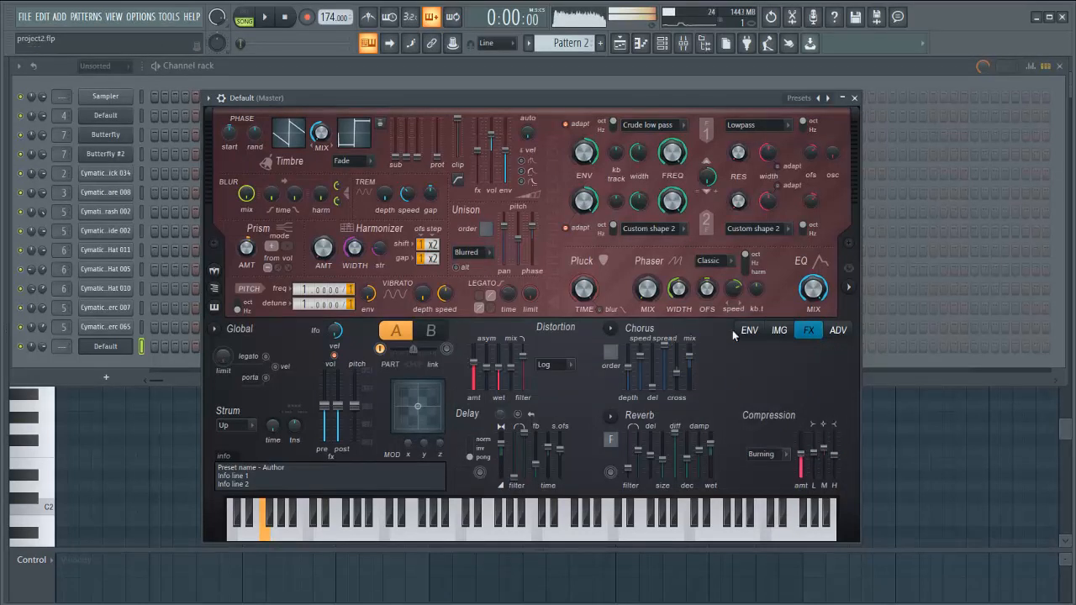
left_click(612, 330)
left_click(621, 370)
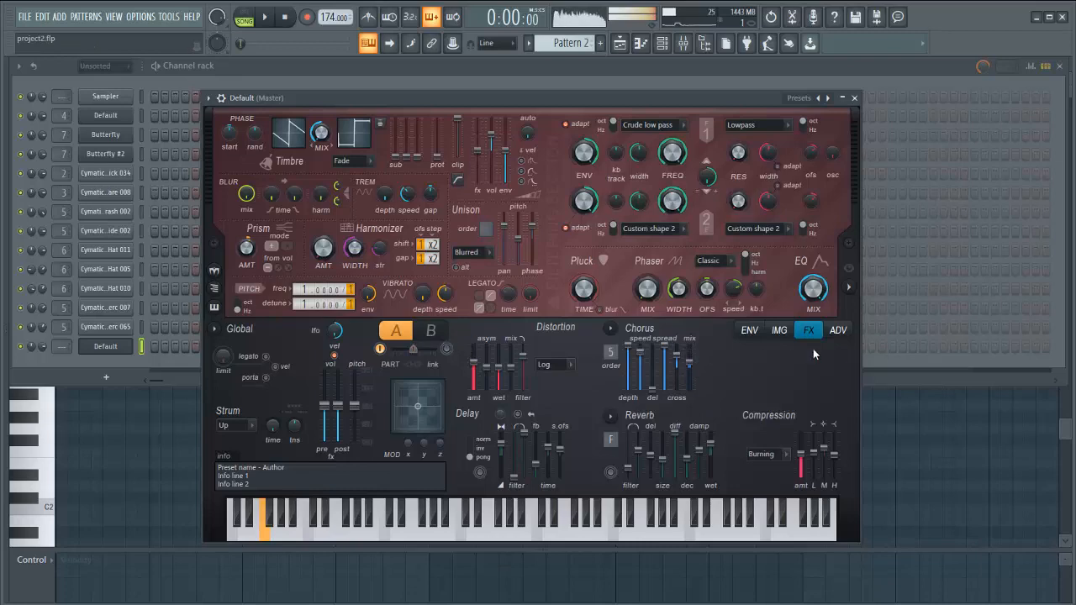
Enable part B of the synth and bring up its harmonic phase curve for editing.
left_click(779, 331)
left_click(749, 330)
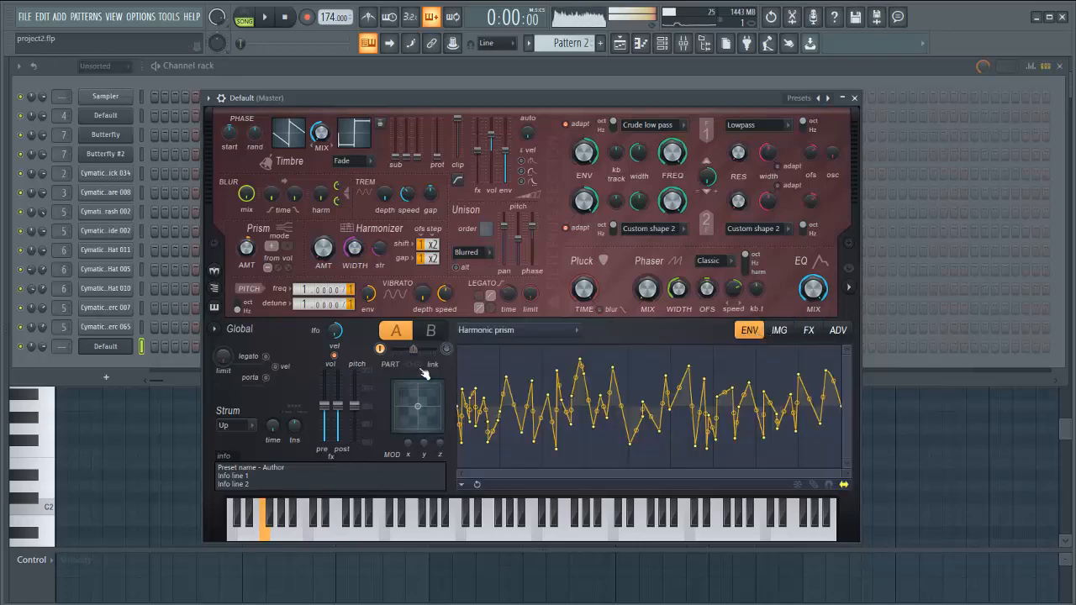
left_click(431, 332)
left_click(505, 330)
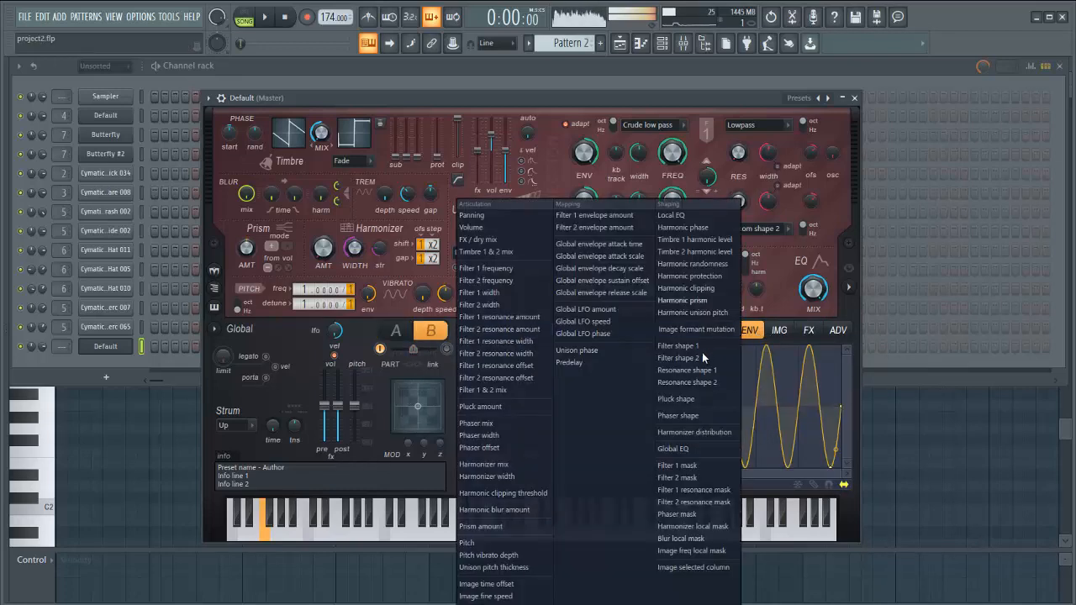
left_click(448, 349)
left_click(530, 330)
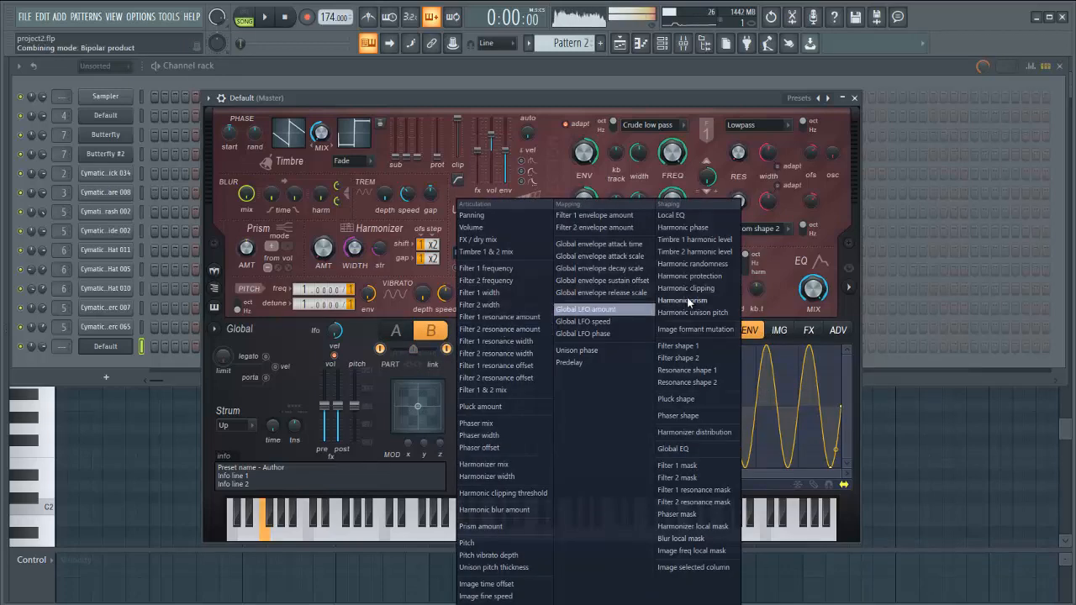
left_click(683, 228)
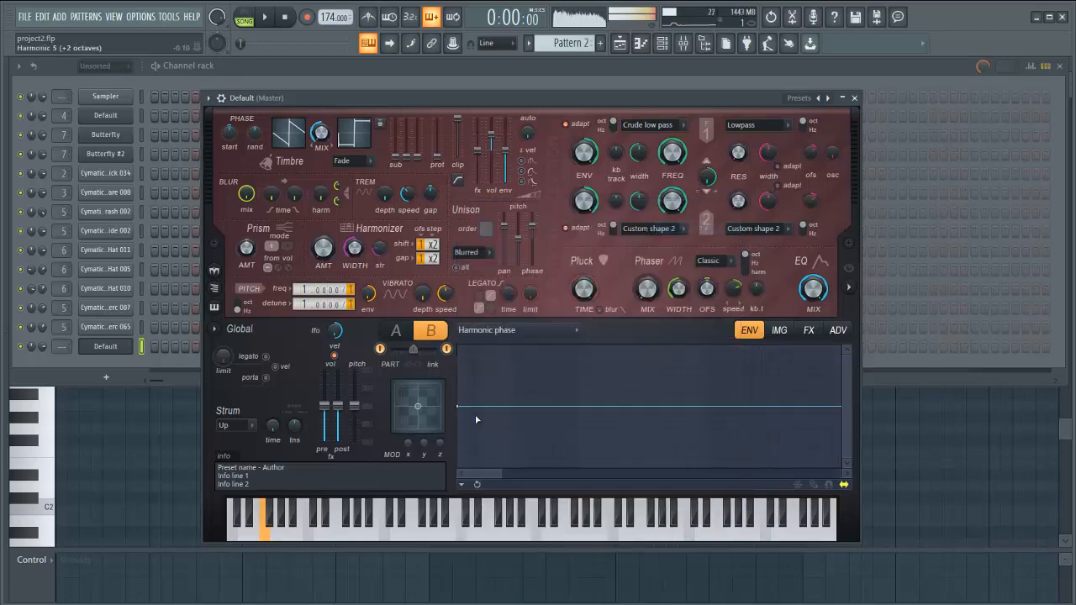
Shape part B's harmonic phase into a straight ramp from -0.50 at harmonic 1 to +0.50 at harmonic 516.
left_click_drag(843, 409, 847, 344)
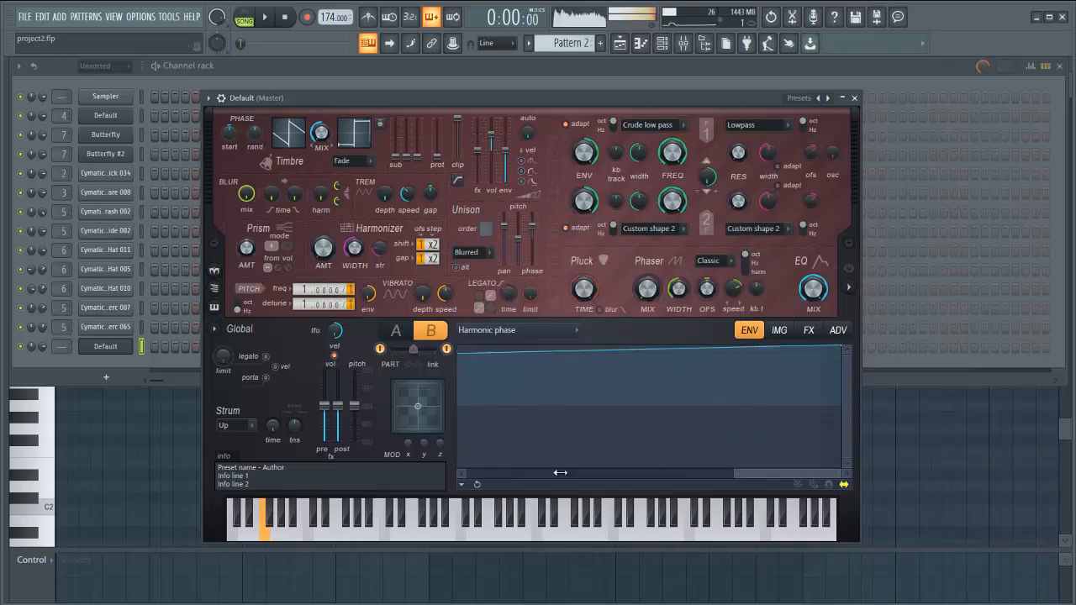
left_click_drag(560, 473, 462, 509)
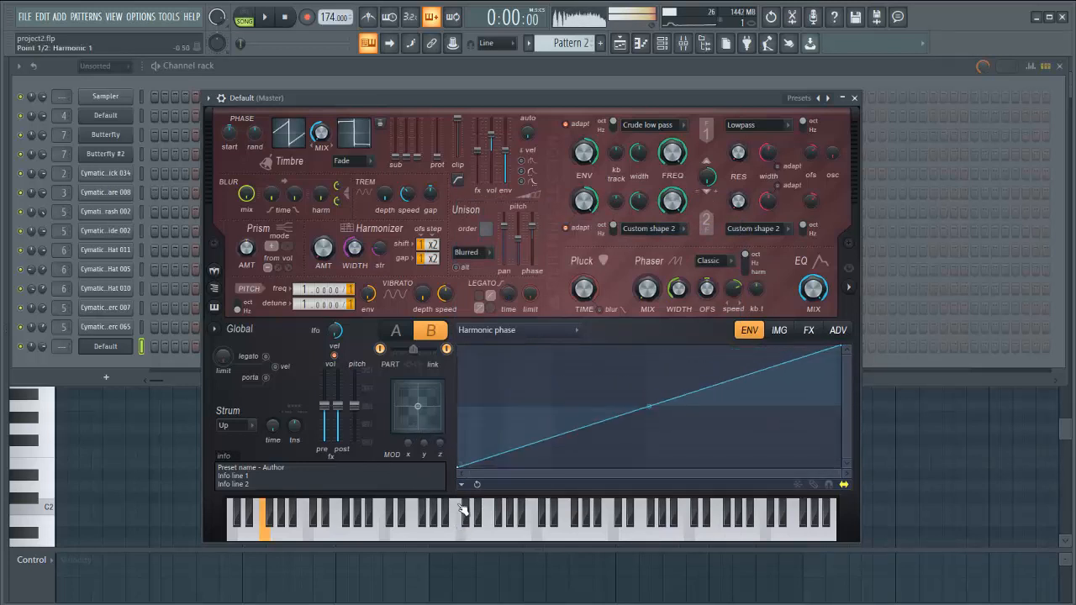
right_click(462, 468)
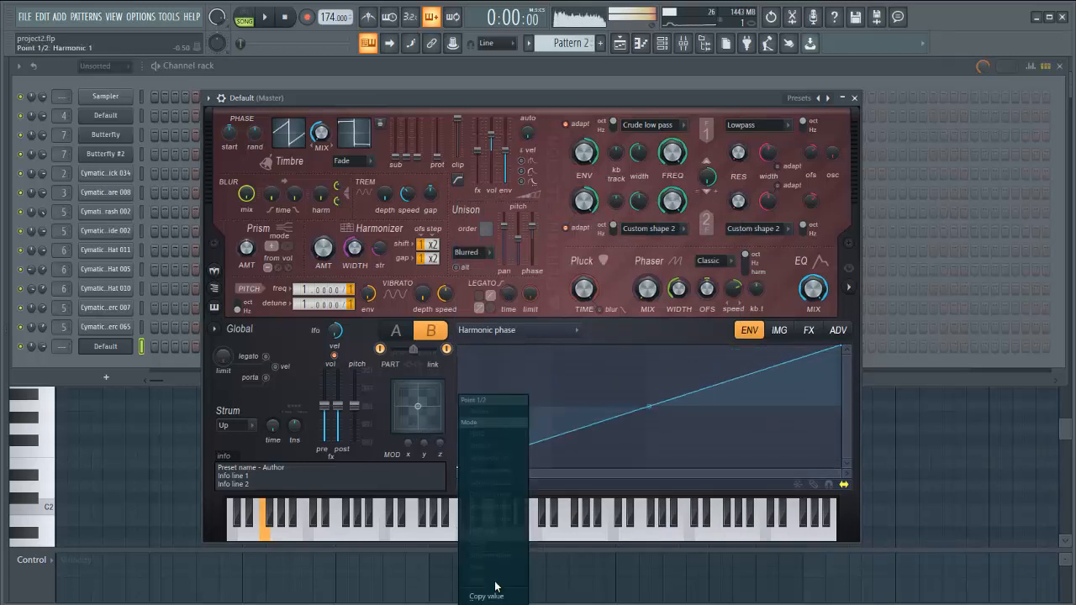
Switch the end point of part B's harmonic phase ramp to Wave mode and adjust its tension.
right_click(841, 348)
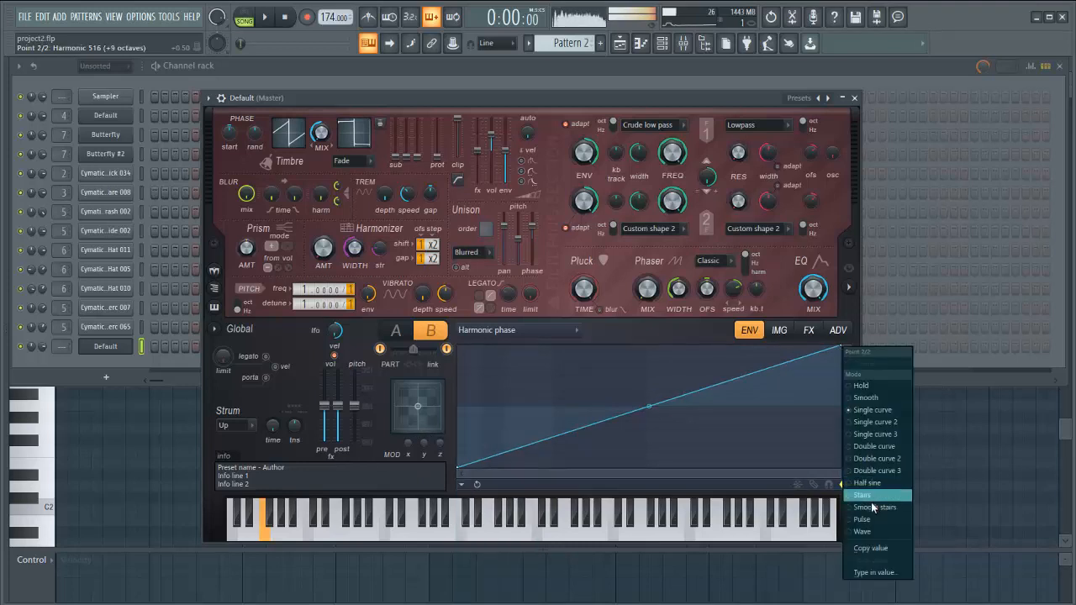
left_click(866, 533)
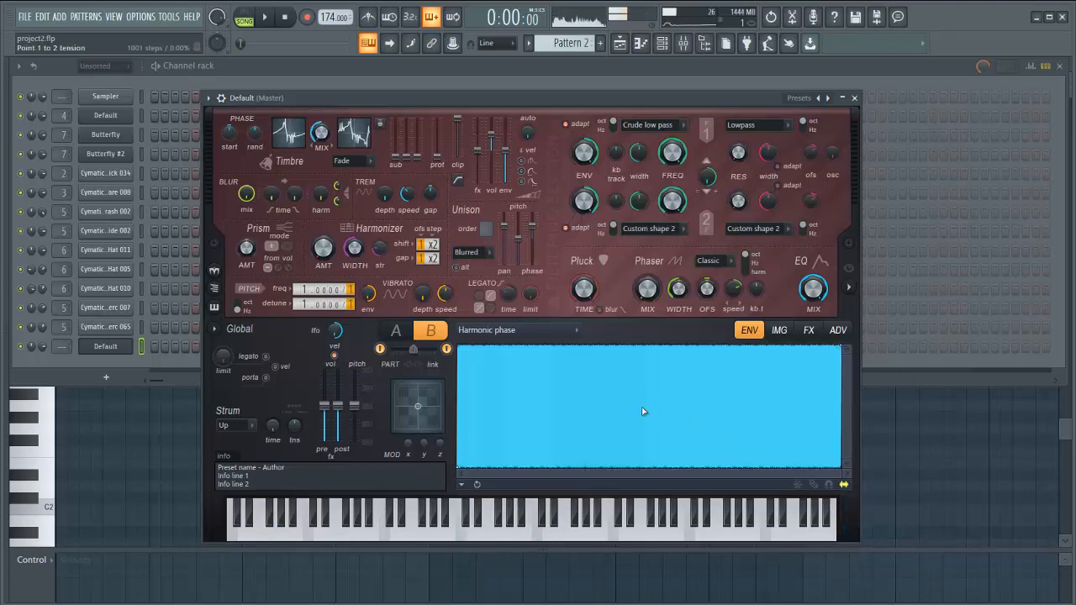
mouse_move(645, 430)
left_mouse_down()
mouse_move(663, 494)
mouse_move(642, 414)
mouse_move(650, 479)
mouse_move(641, 448)
left_mouse_up()
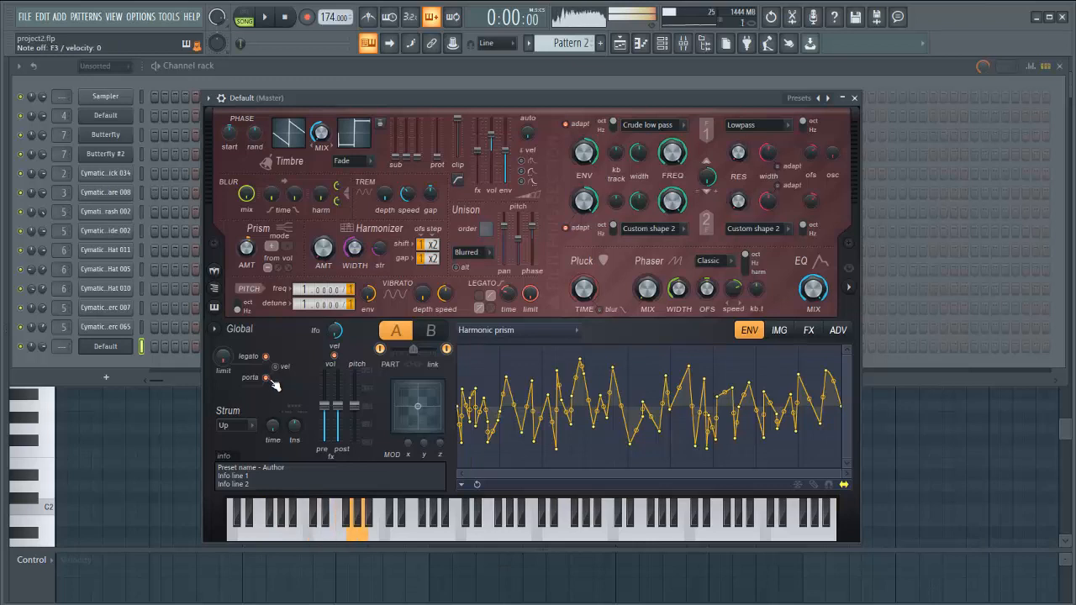
Set part A's phaser mix to about 61% and adjust the phaser width.
left_click(424, 331)
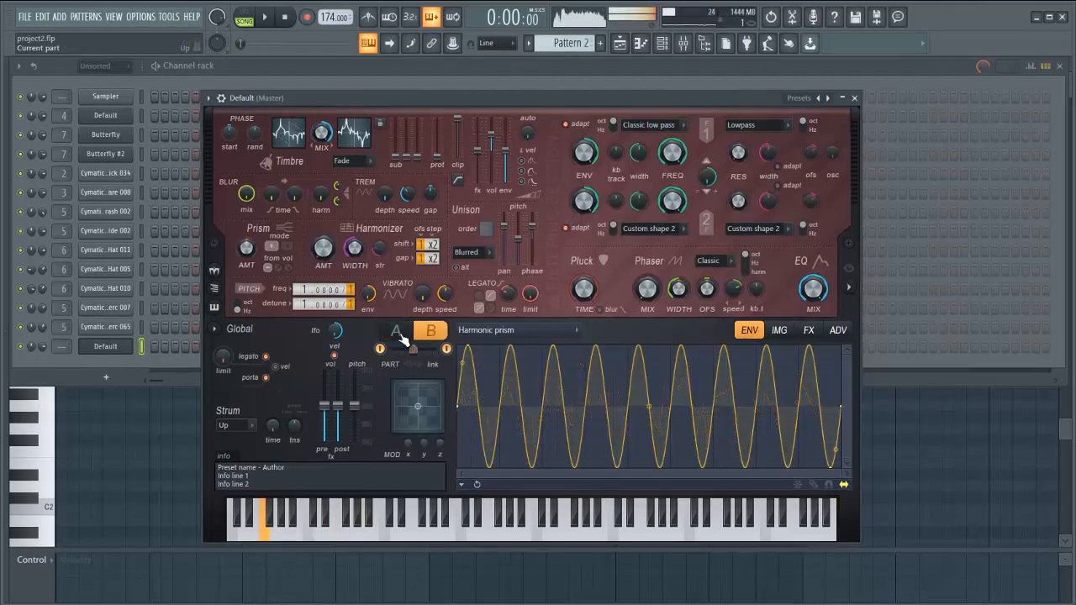
left_click(396, 331)
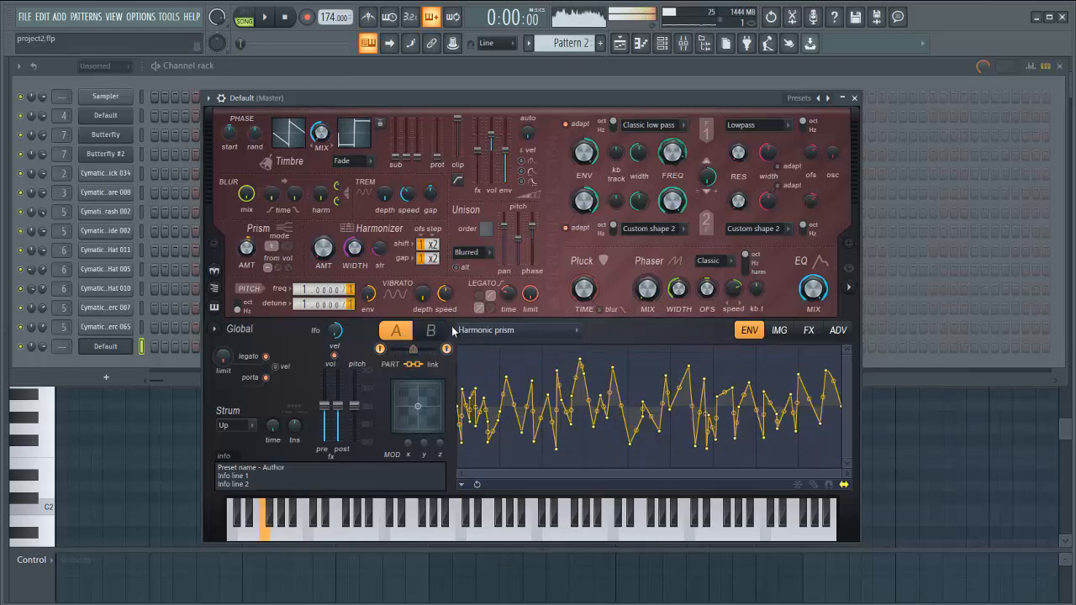
left_click(665, 228)
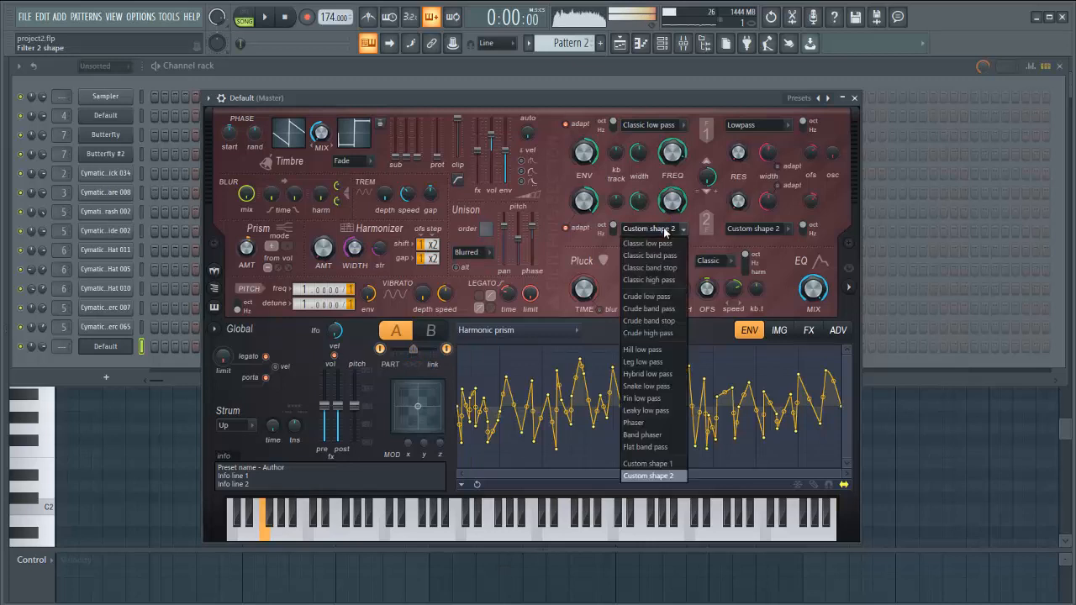
left_click(598, 278)
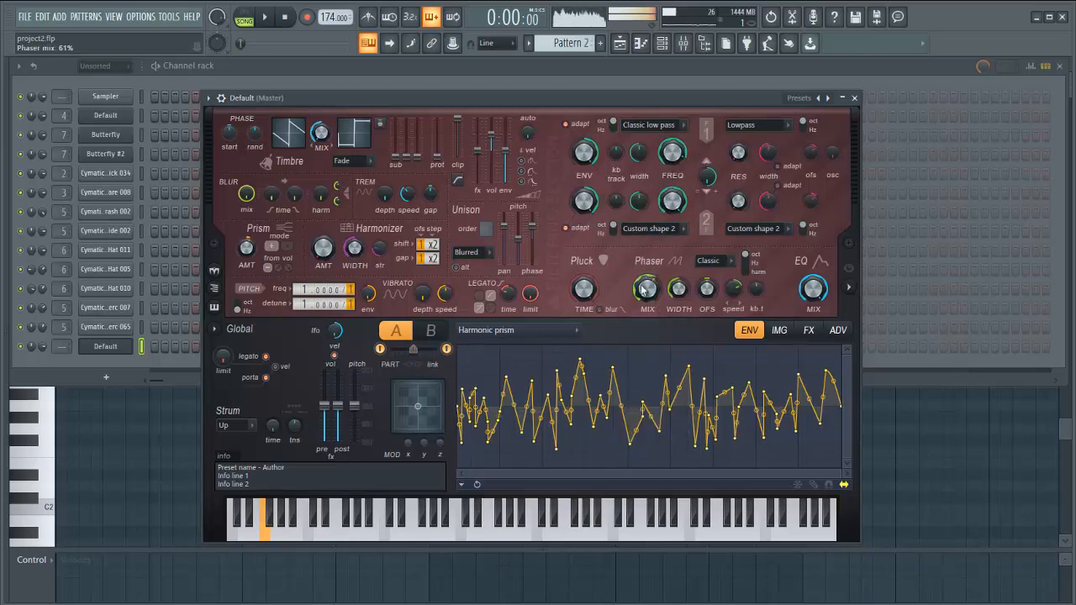
left_click_drag(688, 290, 680, 351)
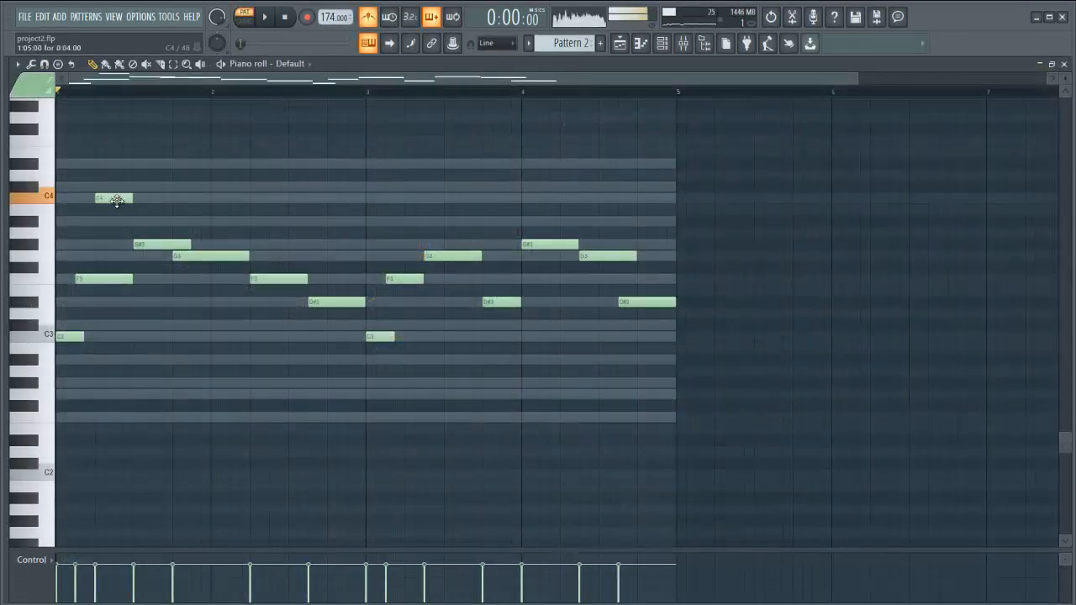
Change the first C4 note to two steps starting at 1:07, and add a four-step C4 note at 2:01.
left_click_drag(117, 200, 130, 201)
key("space")
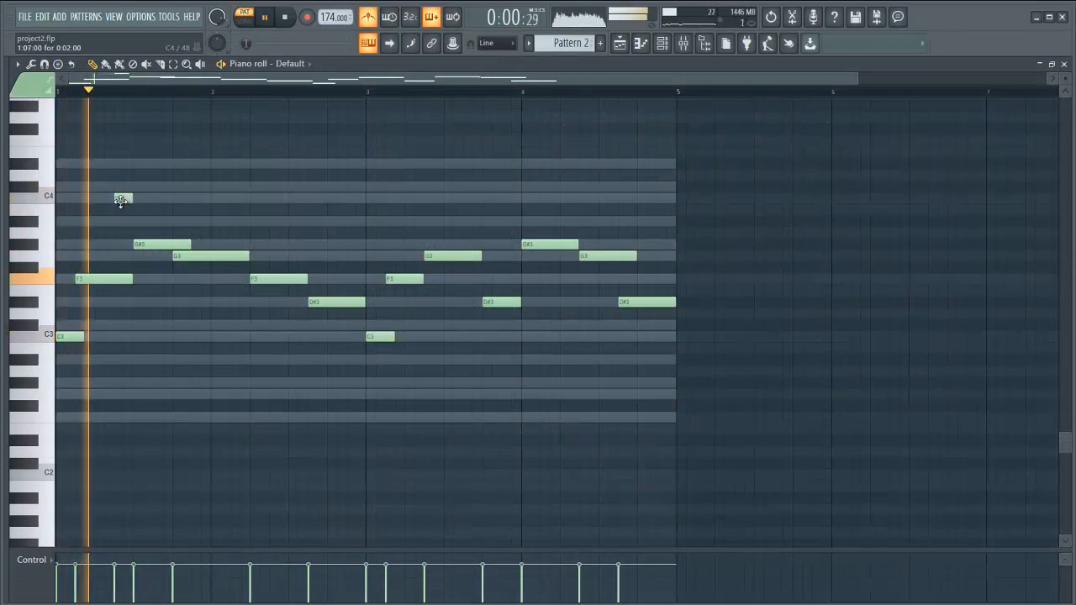
left_click(159, 163)
left_click_drag(161, 164, 236, 189)
key("space")
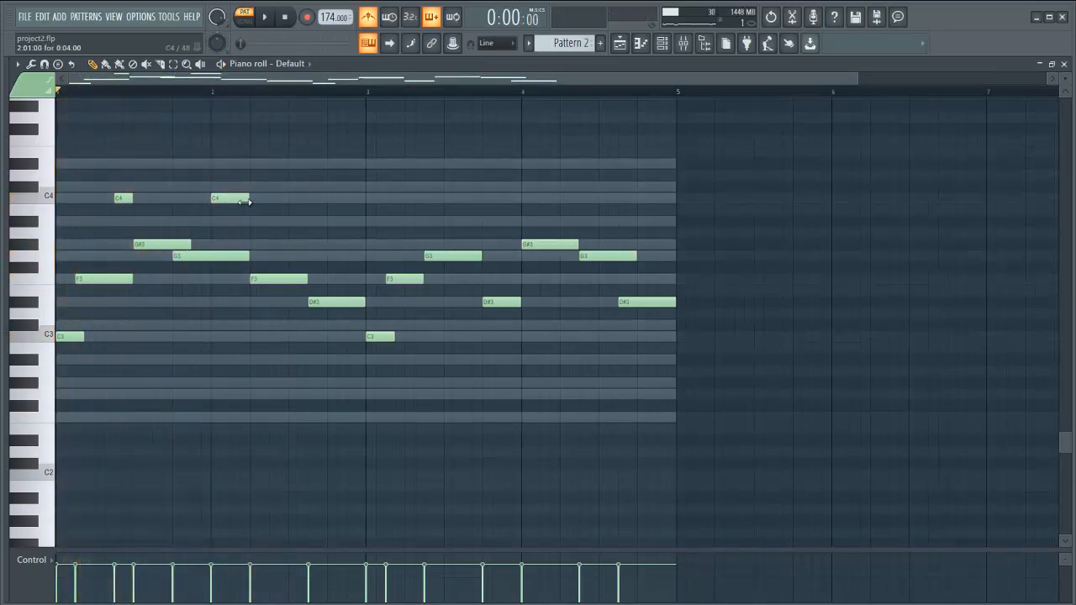
Examine the low, mid and high band settings of Maximus on mixer insert 4 while the pattern plays.
key("space")
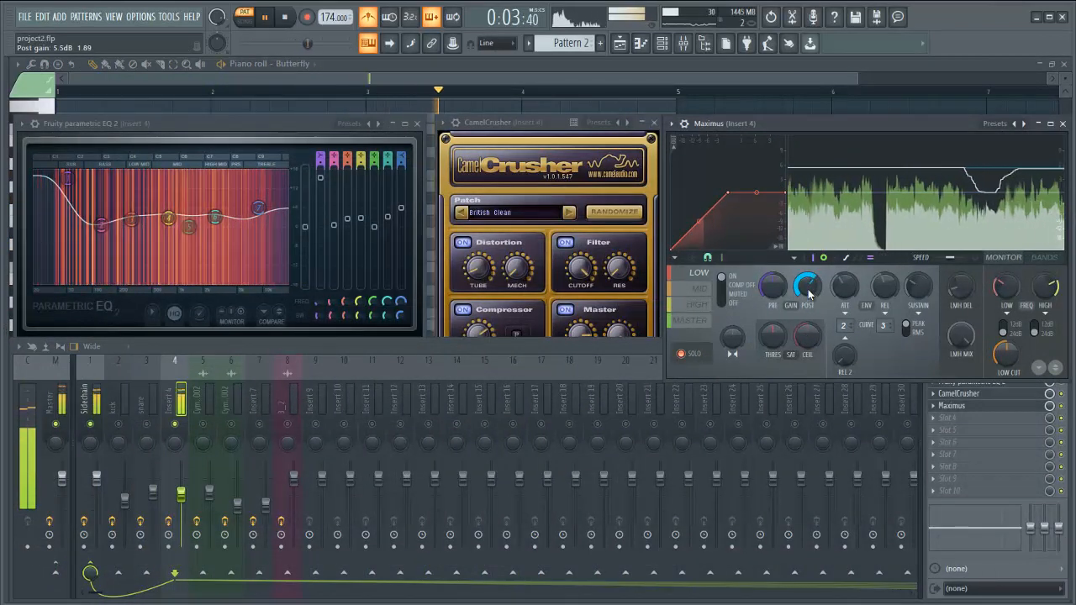
left_click(696, 291)
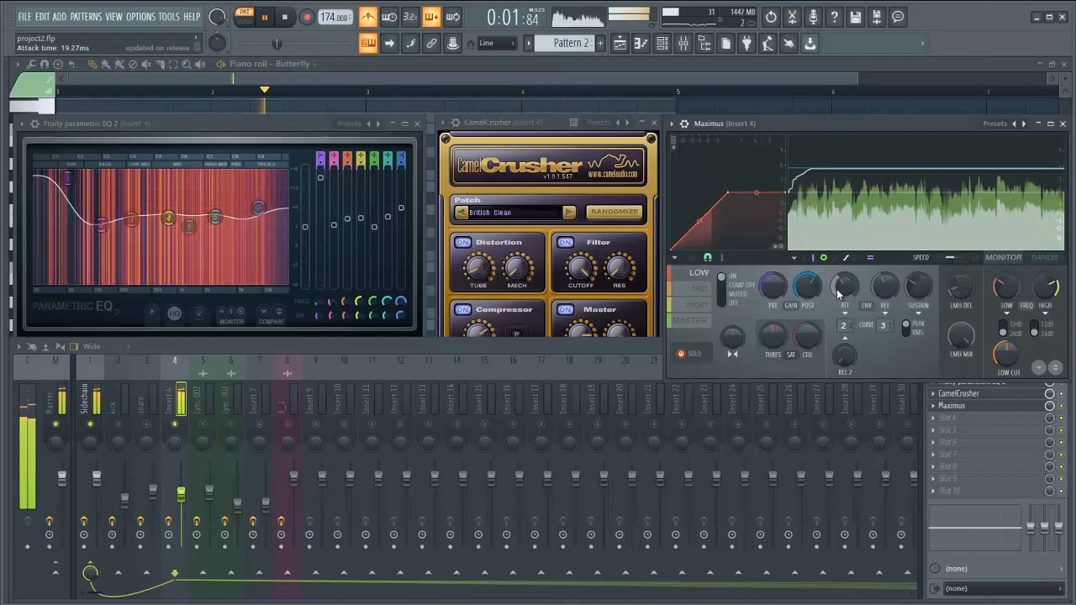
left_click(697, 304)
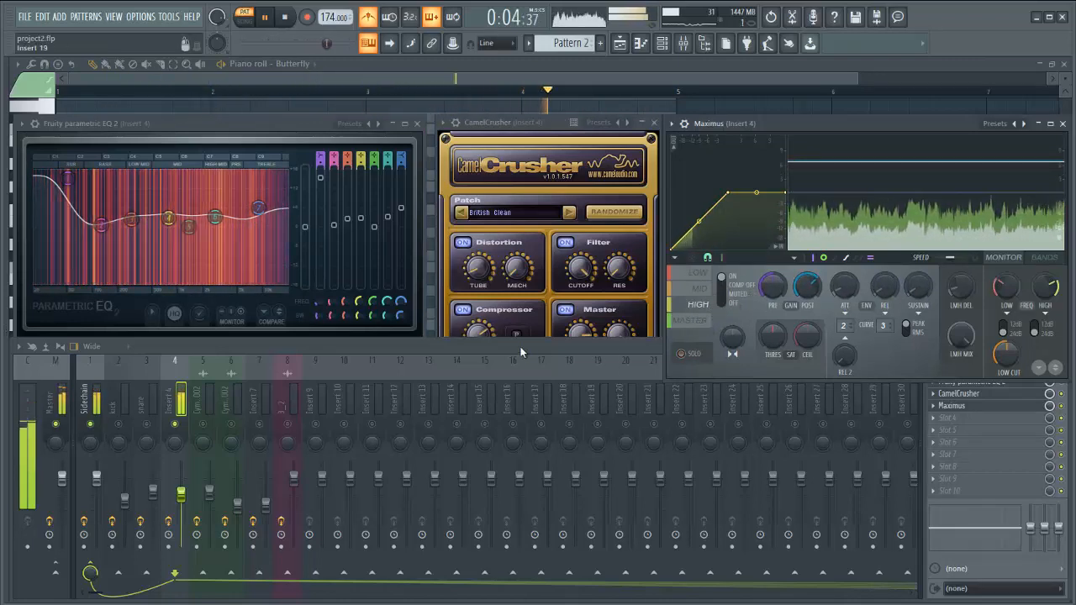
key("space")
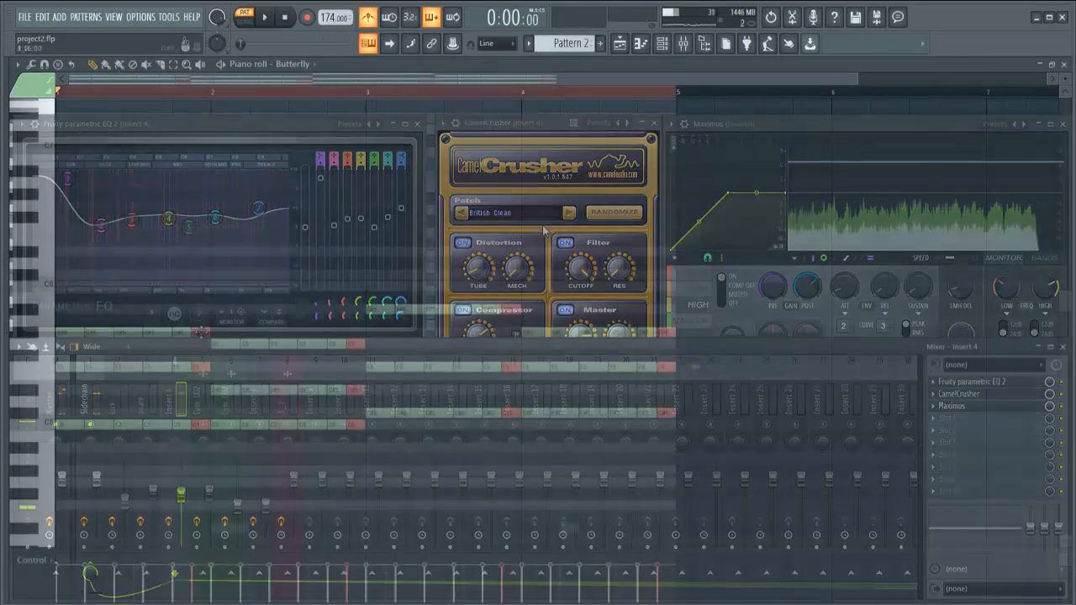
Turn off the metronome and deselect the Butterfly chord notes during playback, and bring up the channel rack.
key("space")
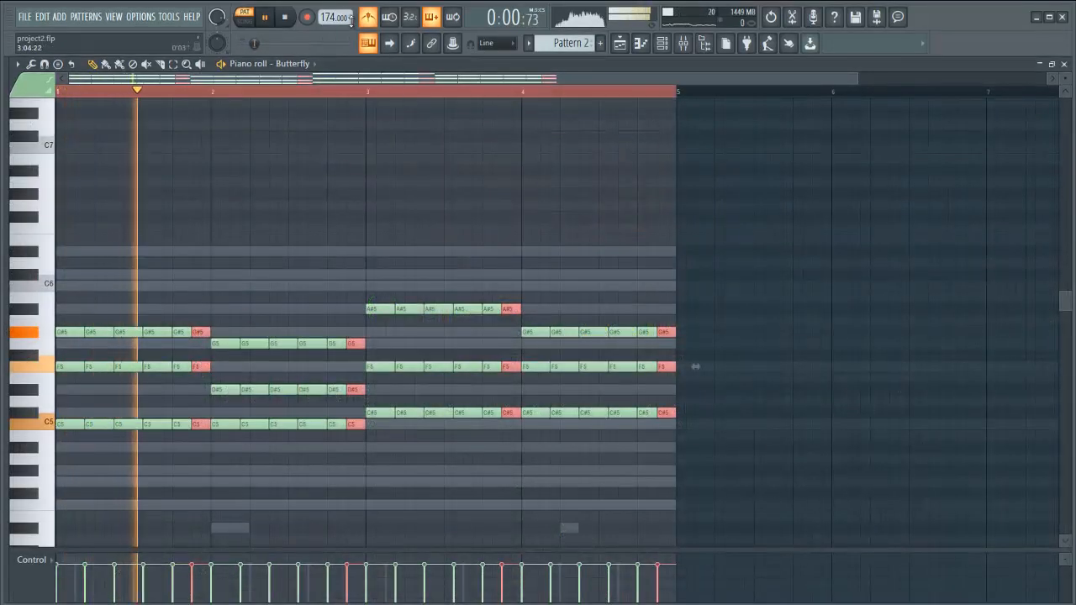
left_click(370, 17)
key("ctrl+d")
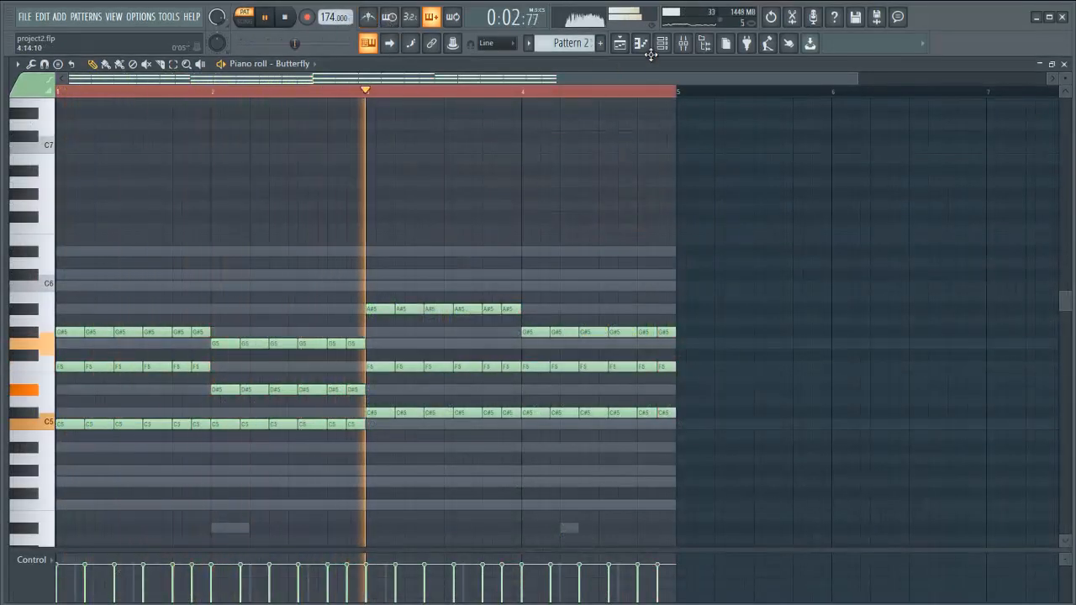
left_click(661, 44)
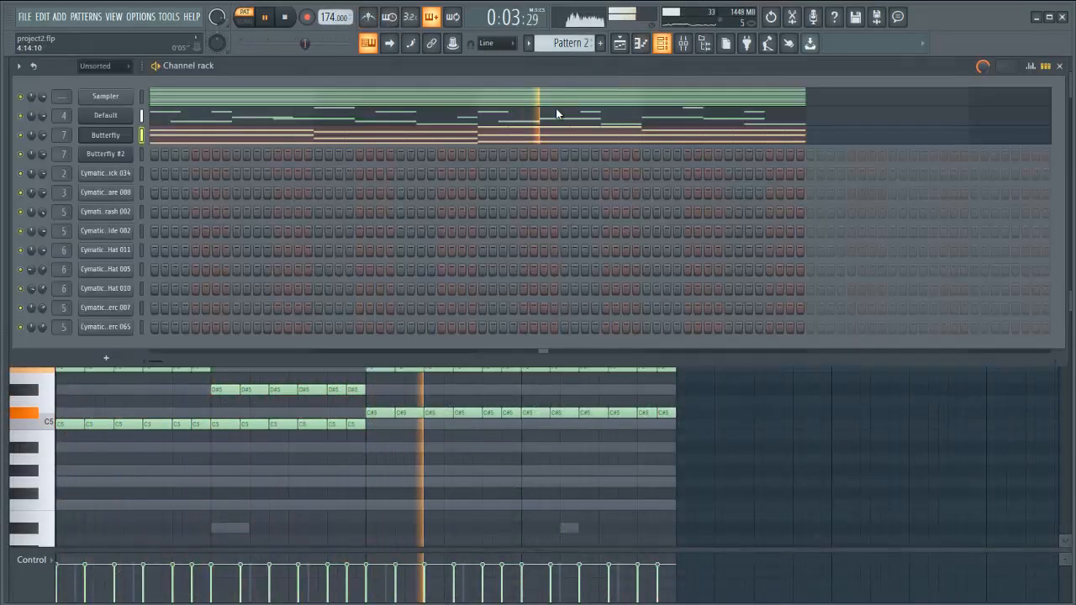
Open the synth of the Butterfly #2 channel and adjust the curve points in part B's filter envelope editor.
left_click(126, 159)
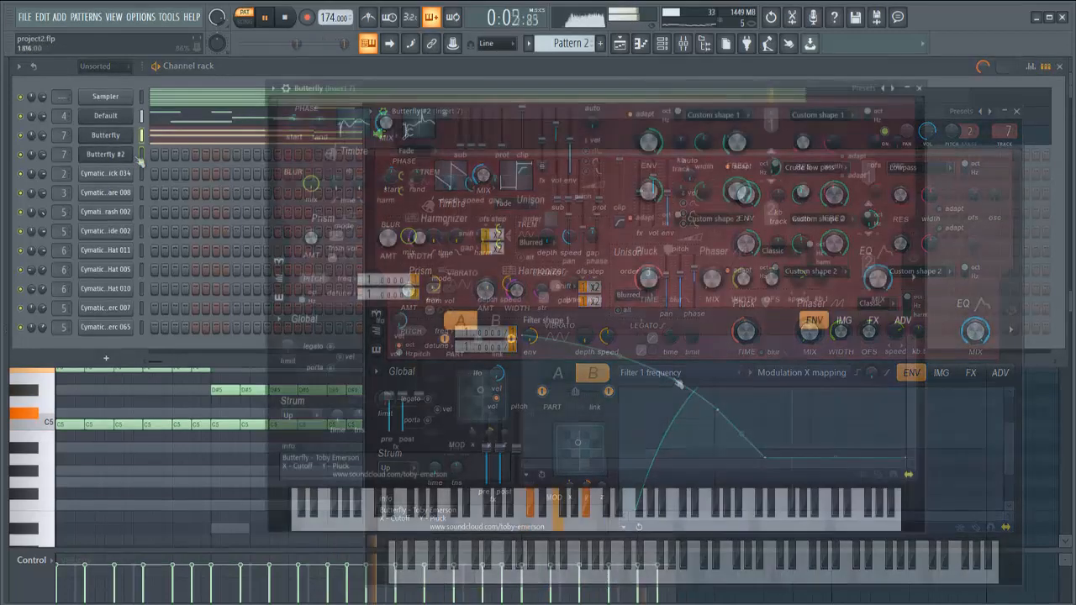
left_click(108, 157)
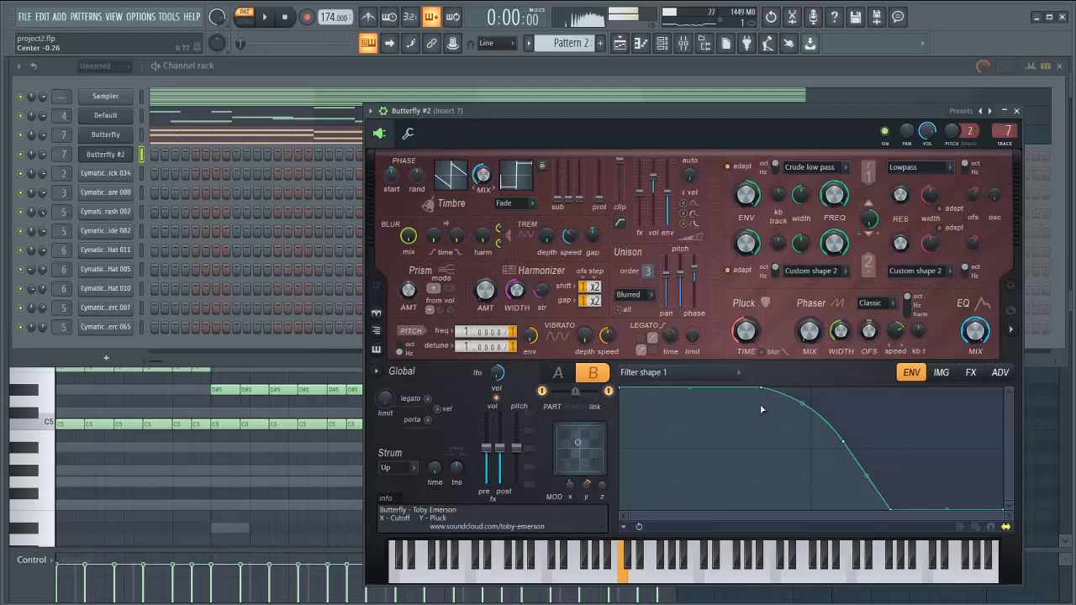
left_click_drag(765, 430, 758, 391)
left_click_drag(837, 451, 785, 431)
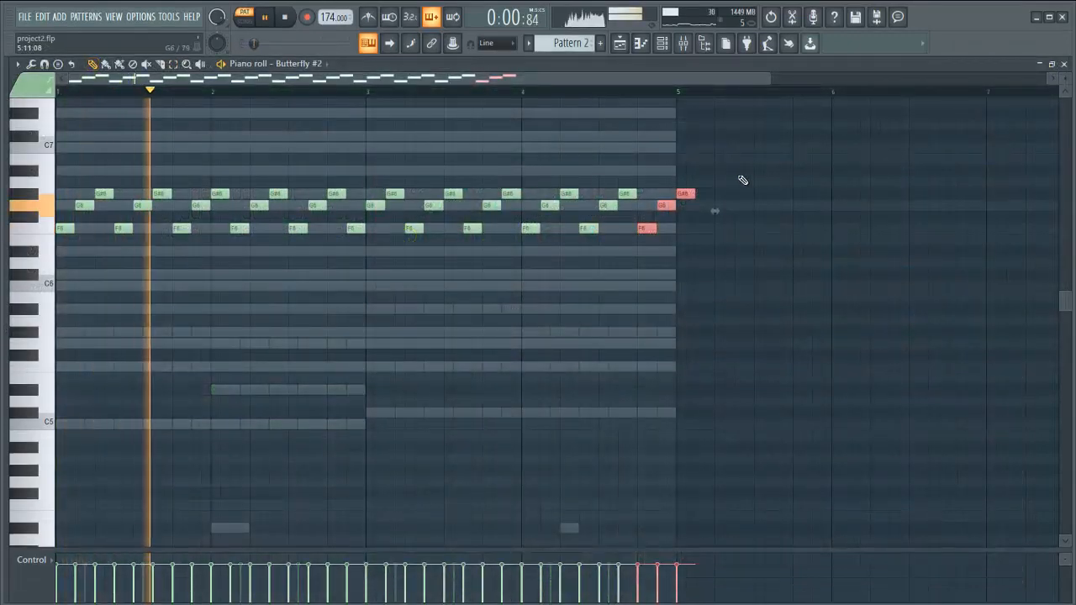
Delete the G#6 note that lies past the end of bar 4 in the Butterfly #2 piano roll.
right_click(691, 196)
scroll(34, 322, "up", 1)
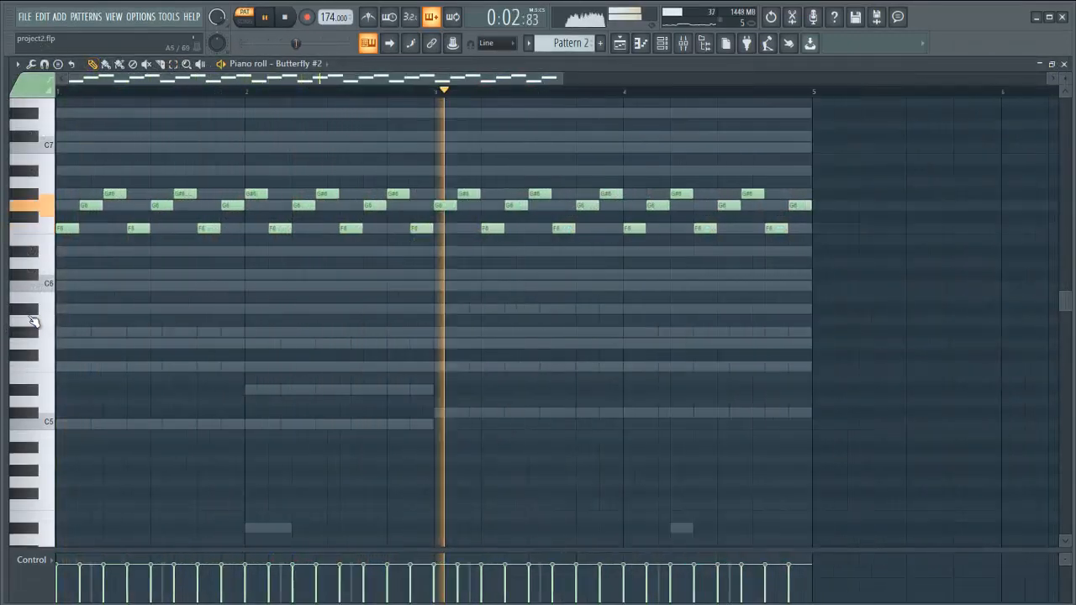
scroll(33, 322, "up", 1)
scroll(240, 319, "up", 2)
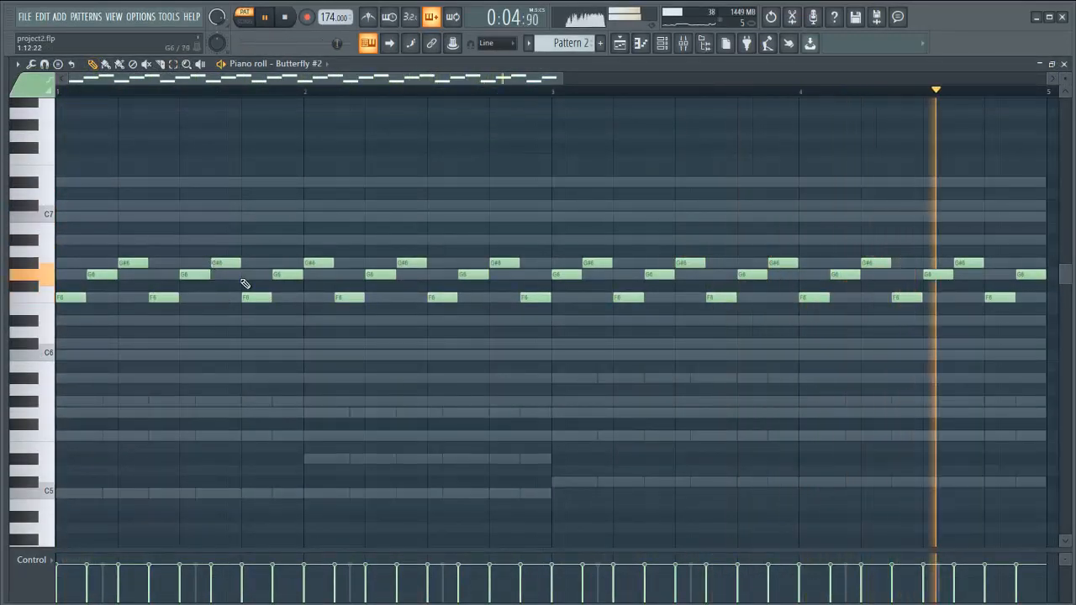
Move the last seven notes of bar 2 to A#6, C7, C#7, C7, C#7, A#6 and G#6, in that order.
left_click_drag(343, 298, 348, 239)
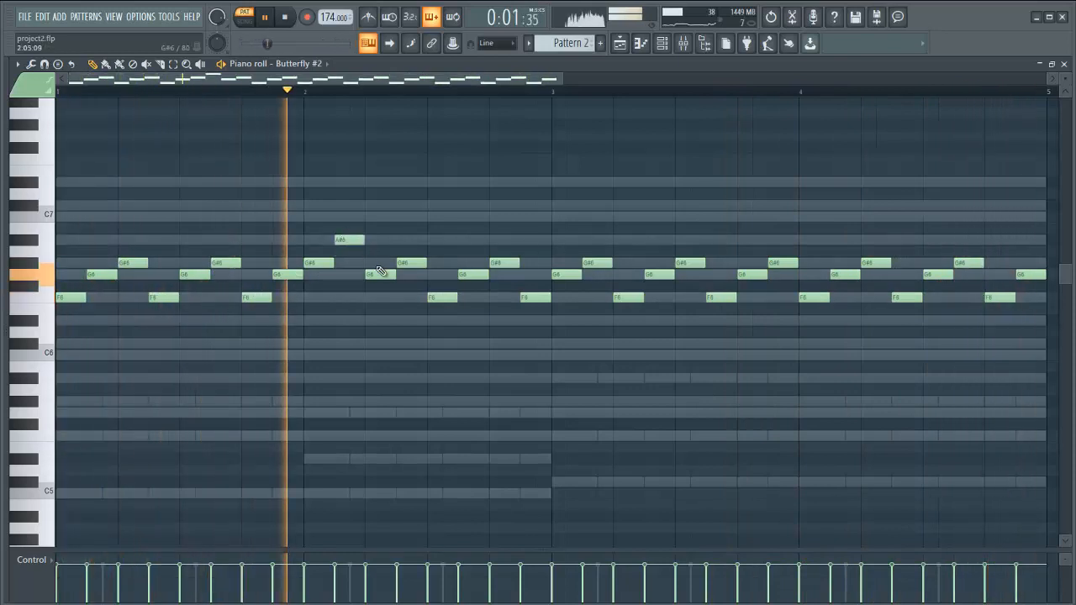
left_click_drag(378, 274, 380, 216)
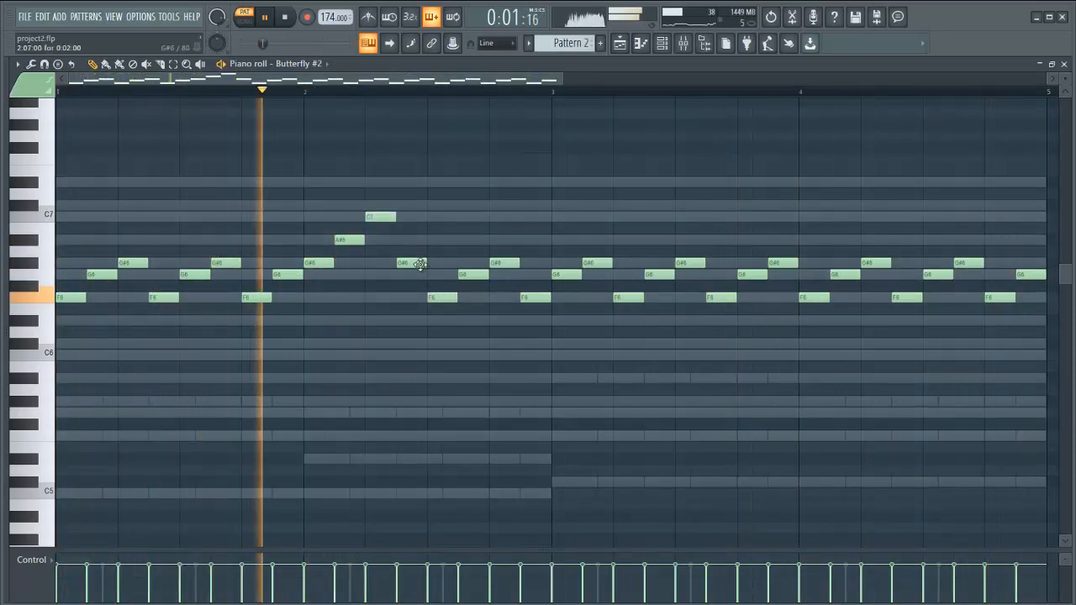
left_click_drag(420, 264, 420, 205)
left_click_drag(441, 298, 446, 216)
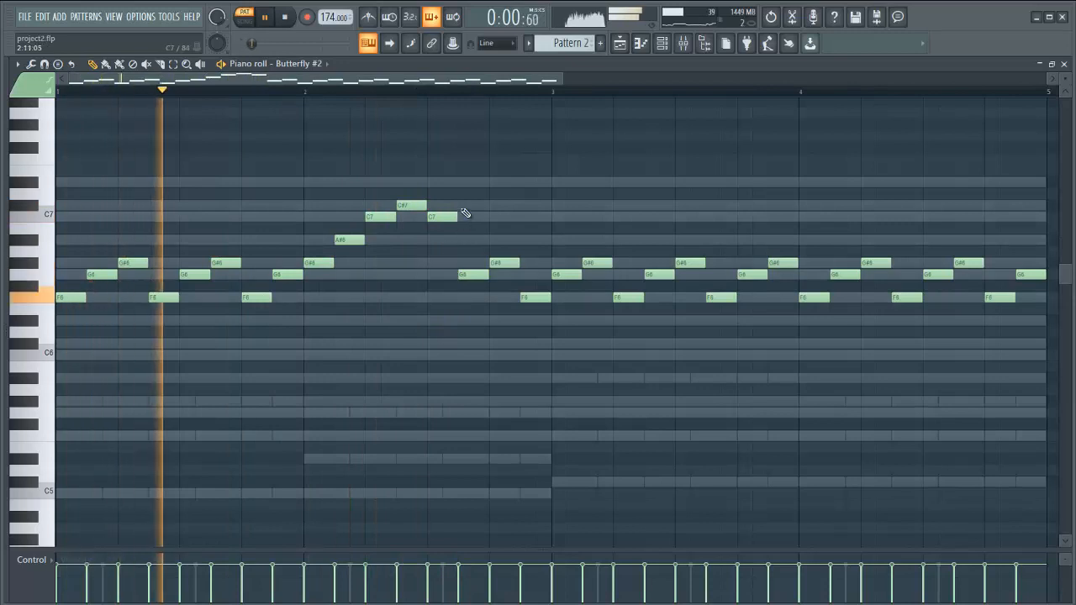
left_click_drag(469, 275, 471, 207)
left_click_drag(501, 263, 501, 241)
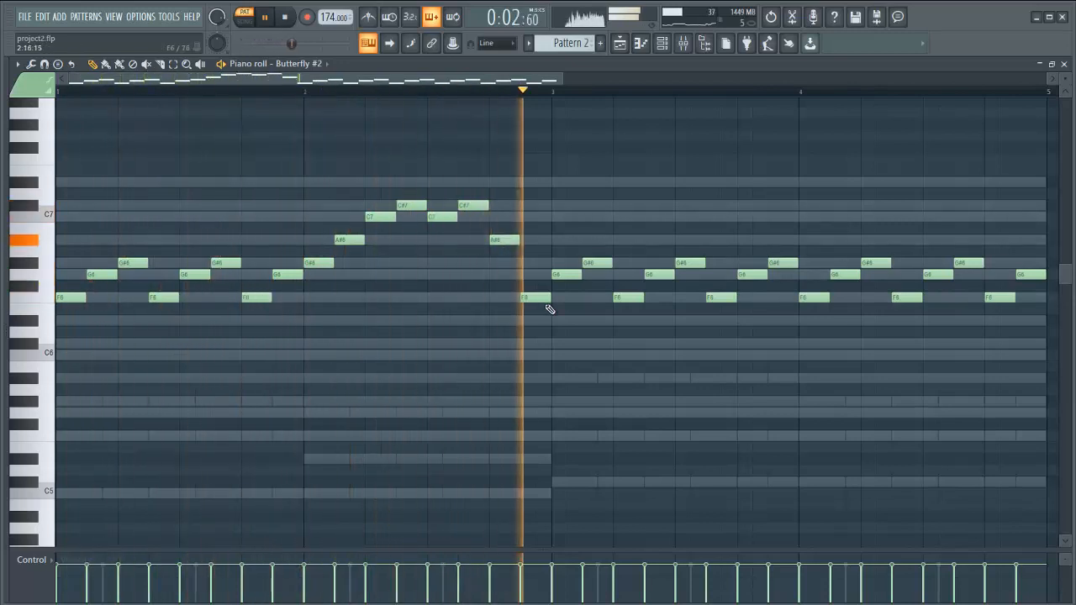
left_click_drag(537, 296, 504, 240)
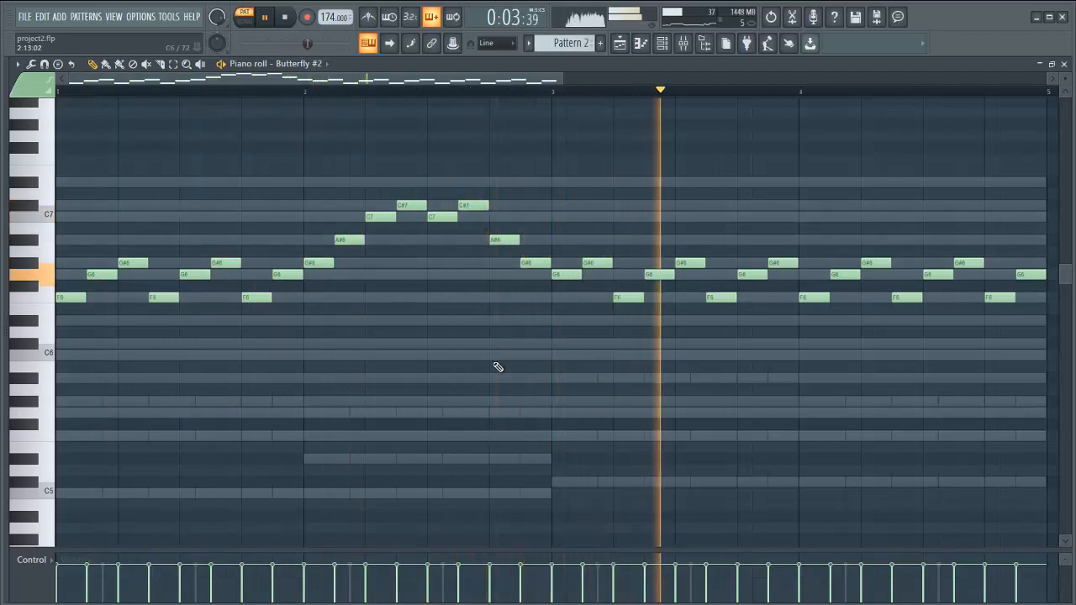
Raise the note at 3:11 to A#6, the note at 3:13 to C#7 and the note at 4:01 to A#6, restarting playback.
scroll(492, 363, "down", 2)
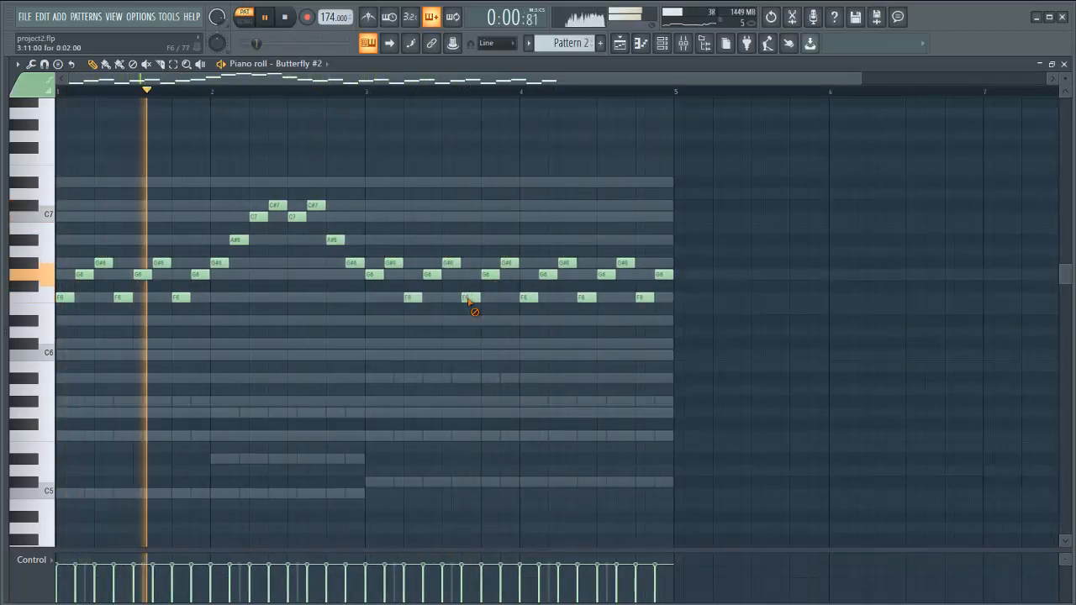
left_click_drag(469, 301, 469, 241)
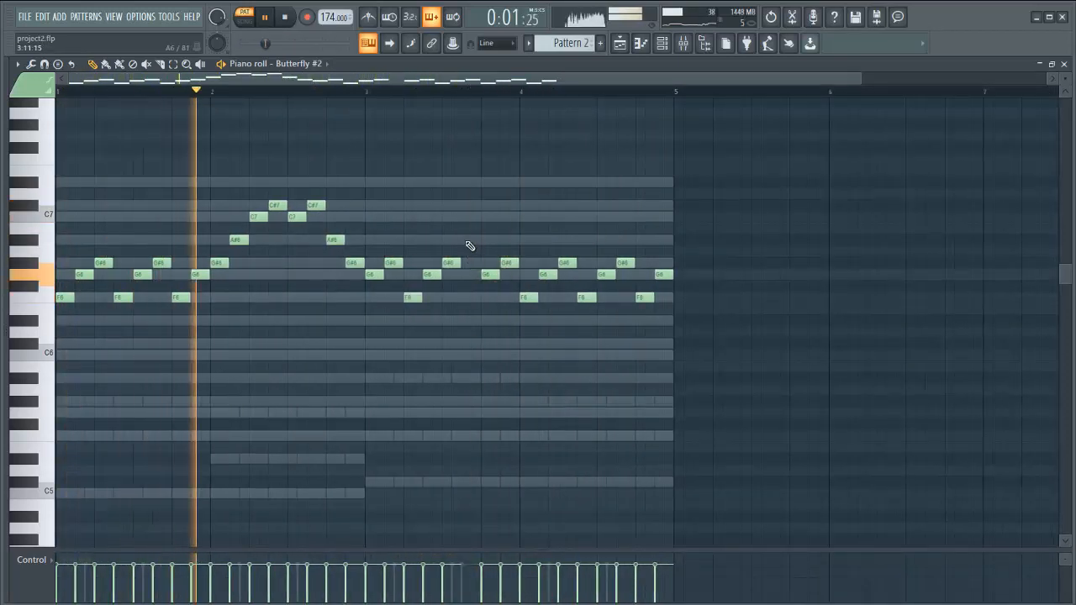
left_click(487, 206)
key("space")
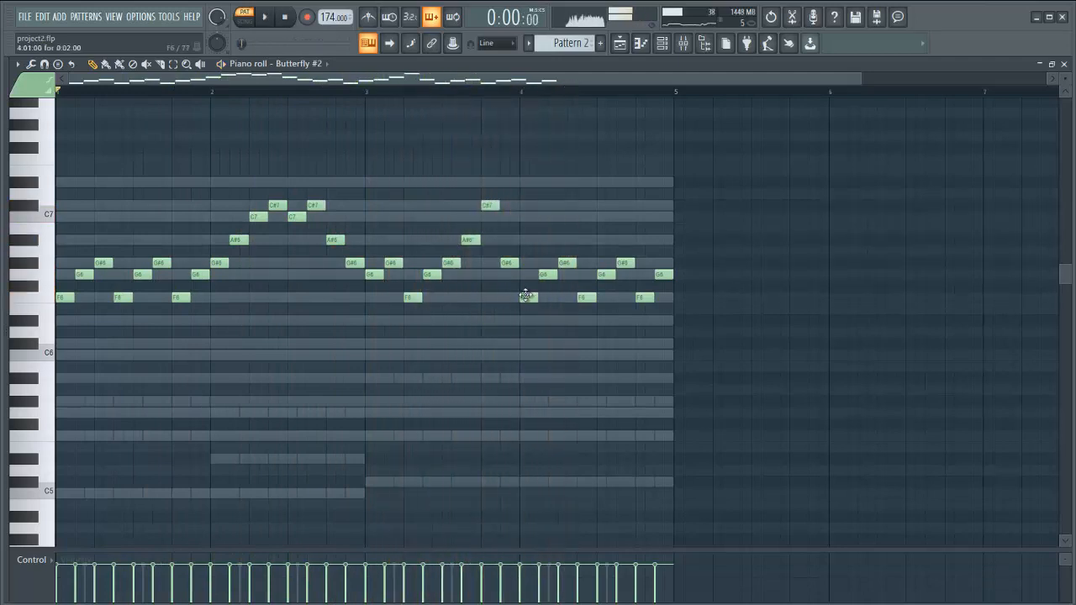
key("space")
left_click_drag(526, 296, 528, 240)
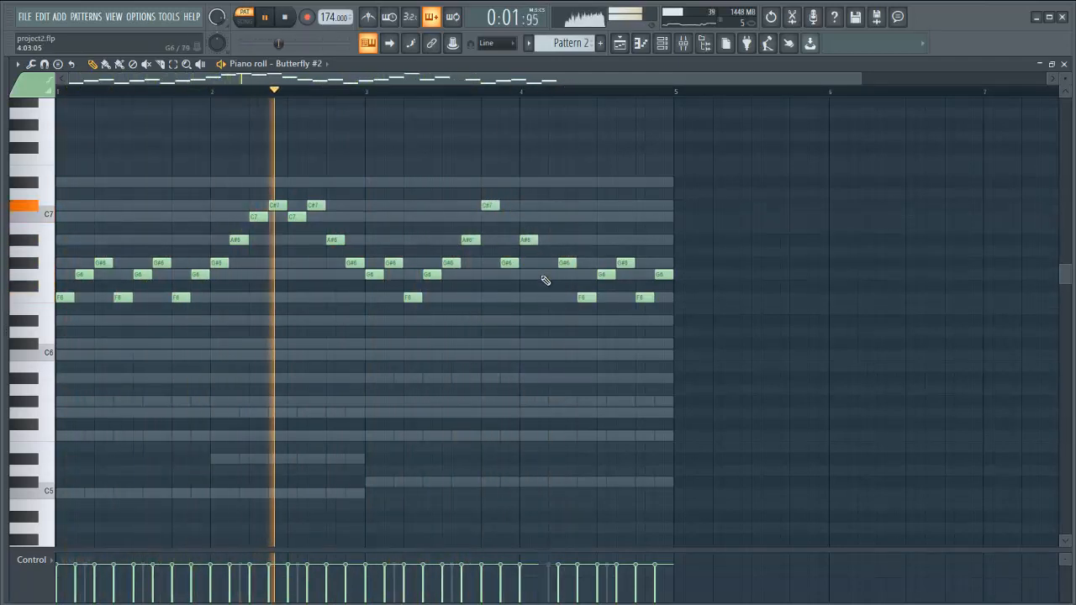
Place a G6 note at 4:03, replace the G#6 at 4:11 with D#6, and replace bar 4's last G6 with a lower note.
left_click(545, 277)
right_click(622, 264)
left_click(616, 324)
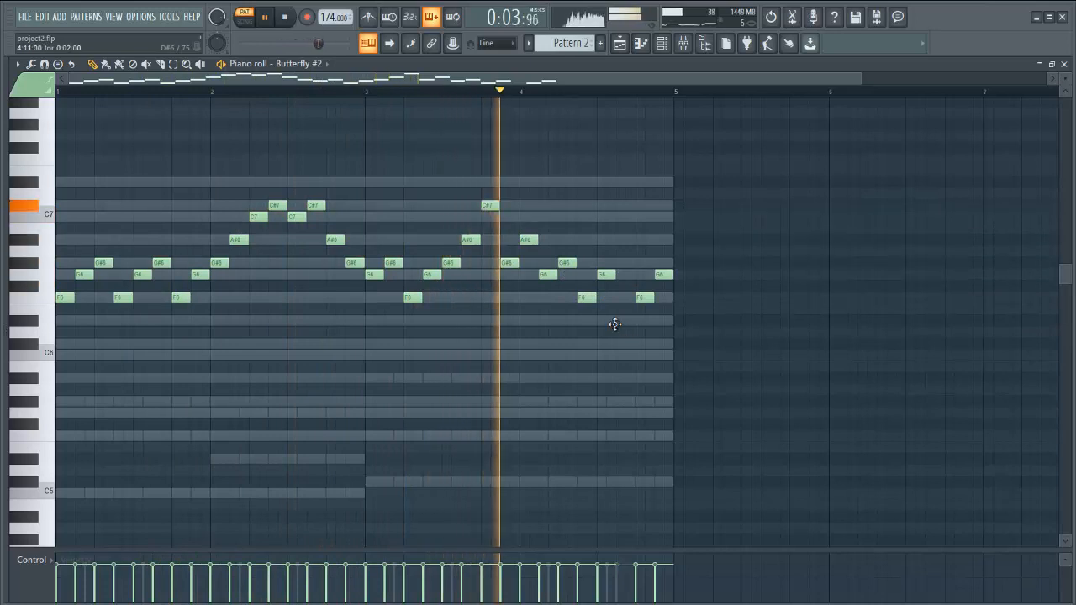
right_click(663, 277)
left_click(656, 347)
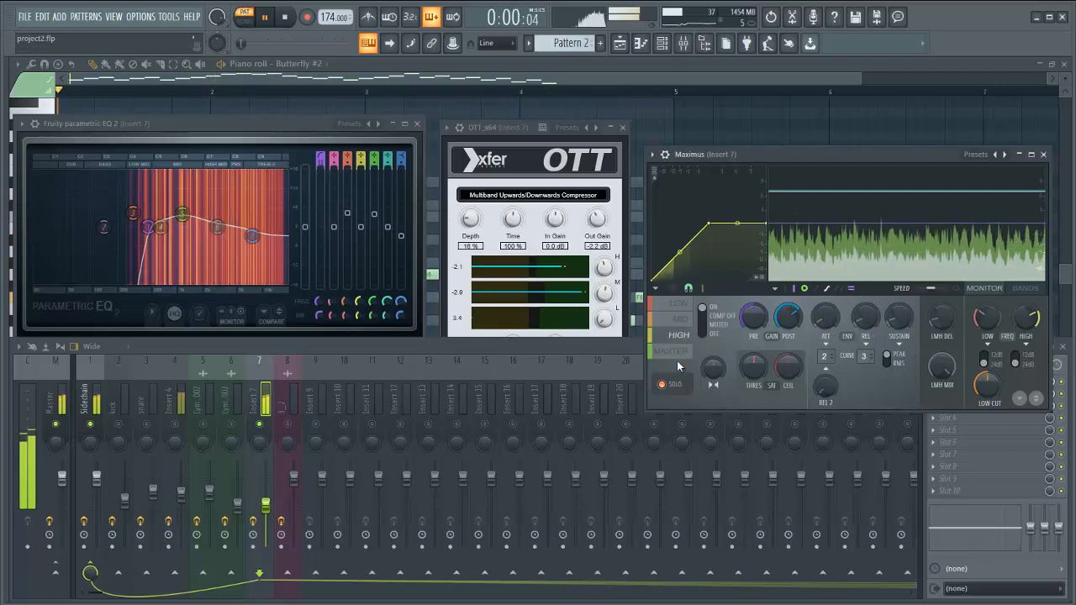
Examine the soloed high band of Maximus on mixer insert 7.
left_click(675, 384)
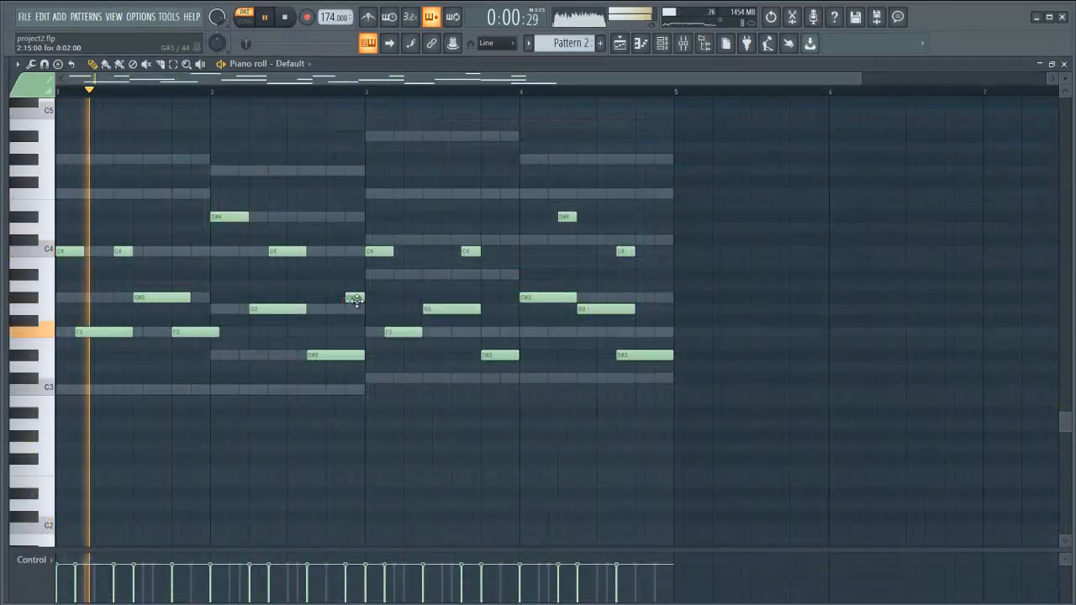
In the Default piano roll, move the note at 2:15 to G3, 3:01 to C#4, 3:11 to A#3 and 3:13 to C#3.
left_click_drag(357, 301, 355, 308)
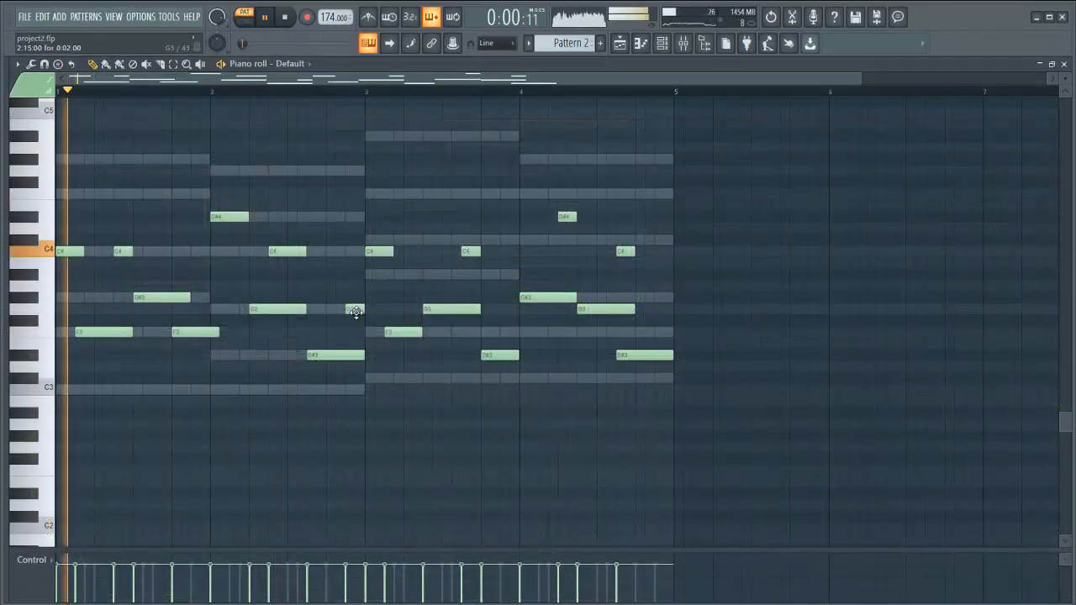
left_click_drag(375, 249, 378, 236)
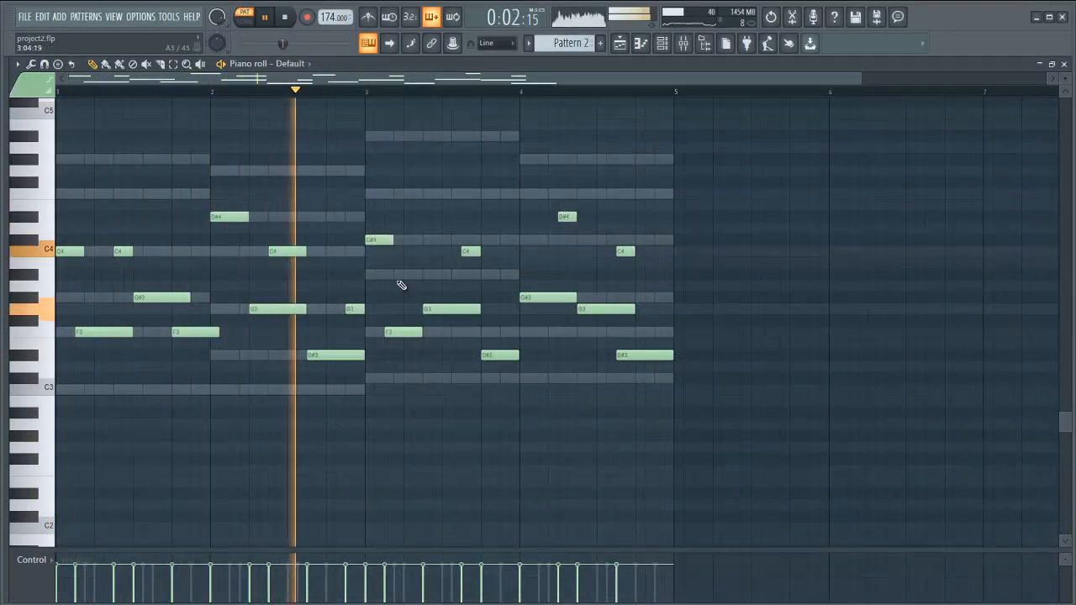
key("space")
key("space")
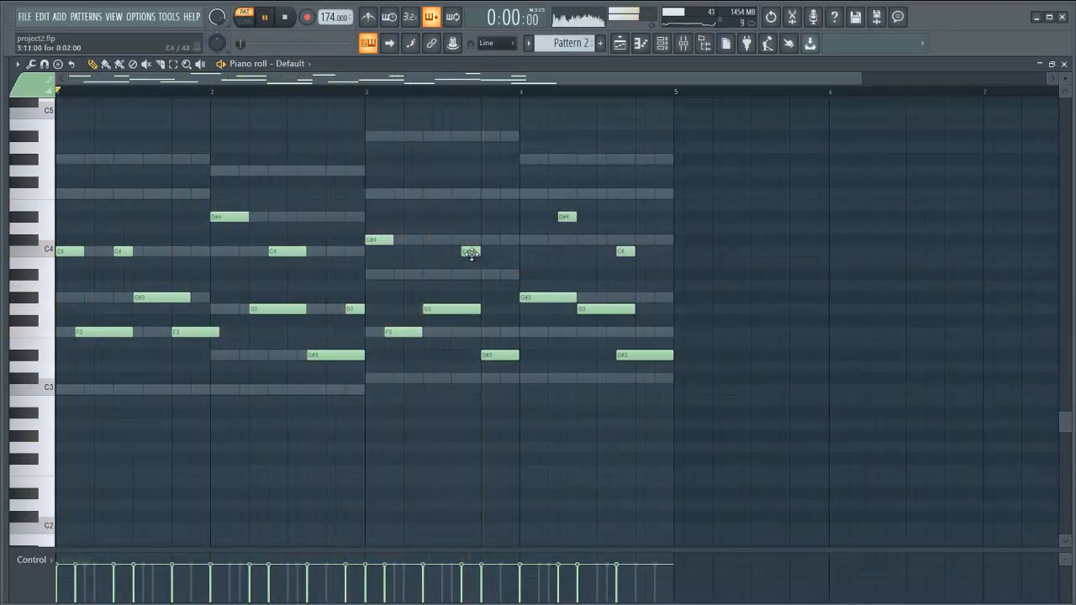
left_click_drag(471, 252, 471, 276)
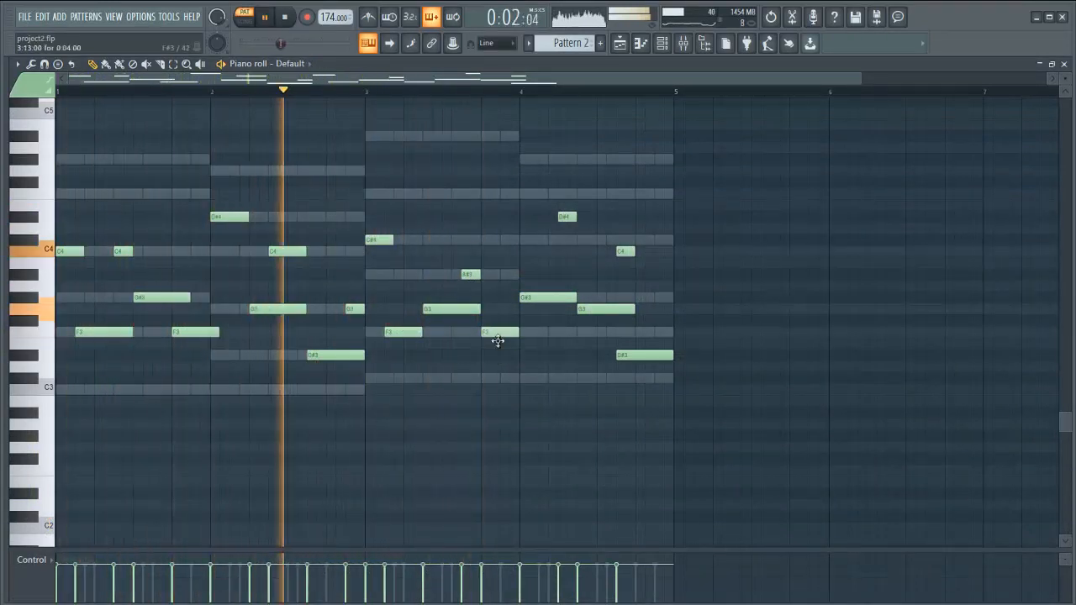
left_click_drag(495, 353, 501, 381)
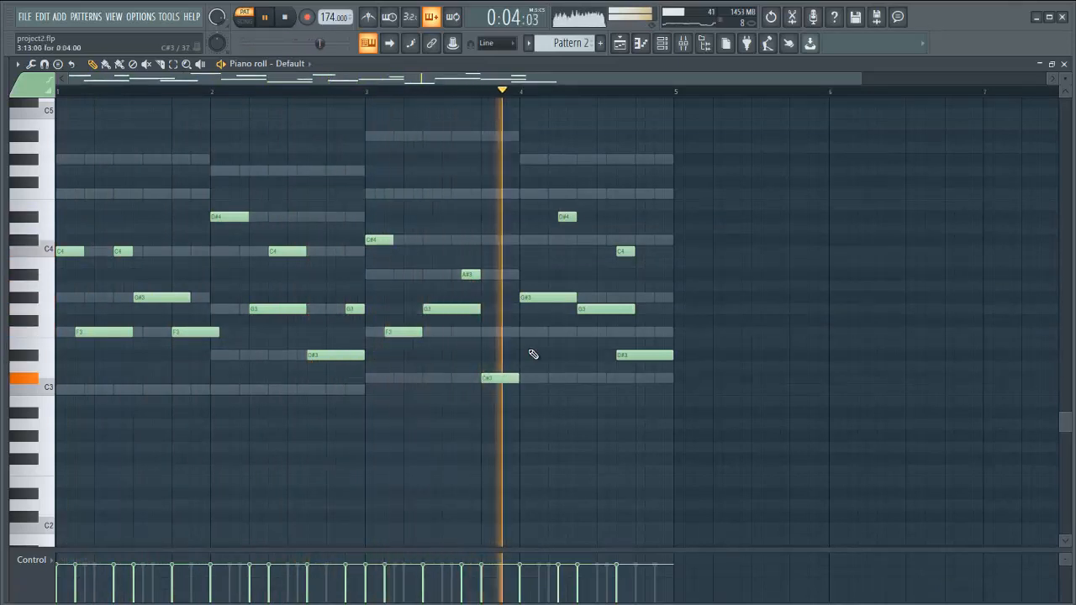
Raise the Default channel's D#4 note at 4:05 to G#4 and the C4 note at 4:11 to G4.
left_click_drag(576, 227, 565, 195)
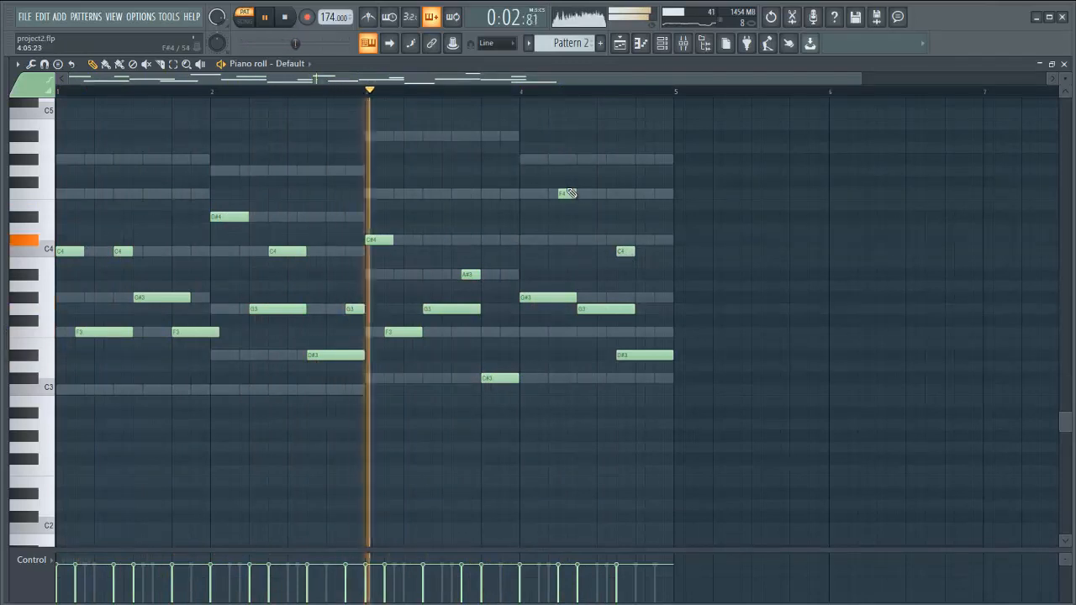
left_click(566, 159)
left_click_drag(571, 205, 624, 174)
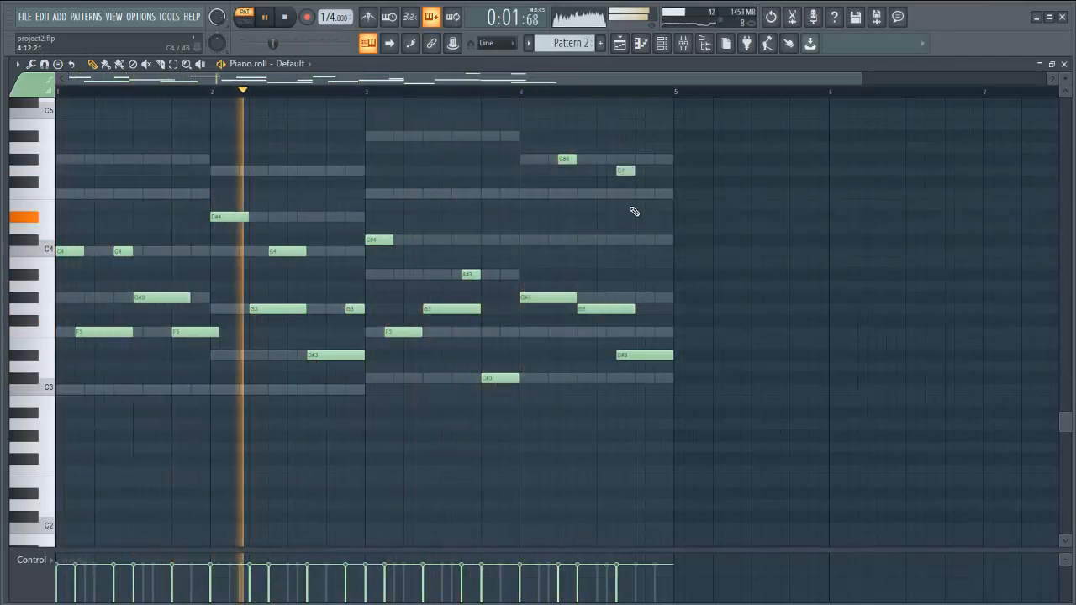
right_click(627, 196)
right_click(627, 197)
right_click(631, 200)
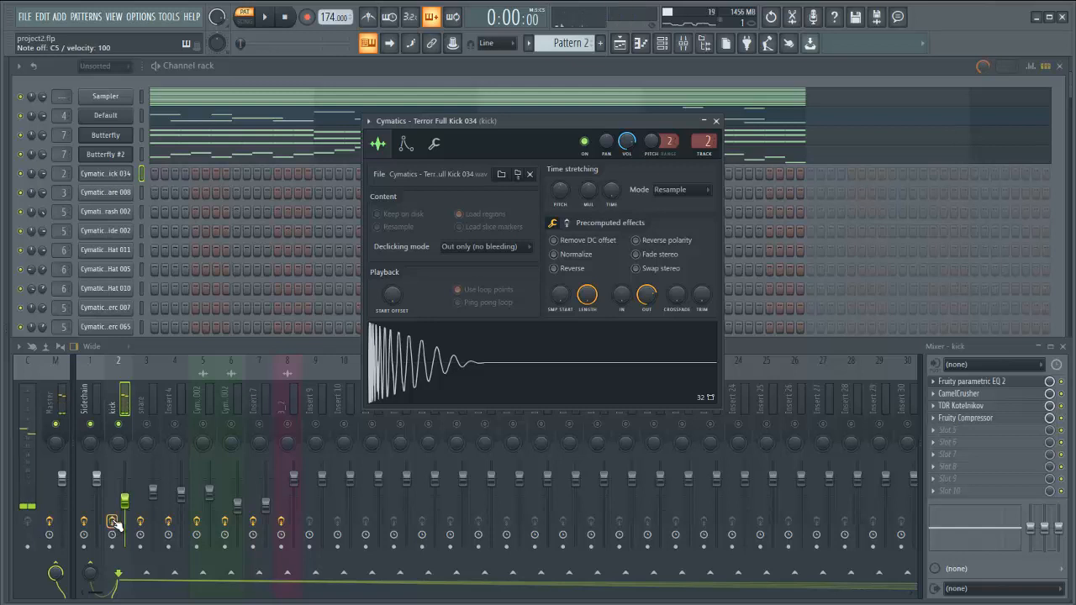
Examine the settings of Parametric EQ 2, CamelCrusher, TDR Kotelnikov and Fruity Compressor on the kick mixer track.
left_click(971, 382)
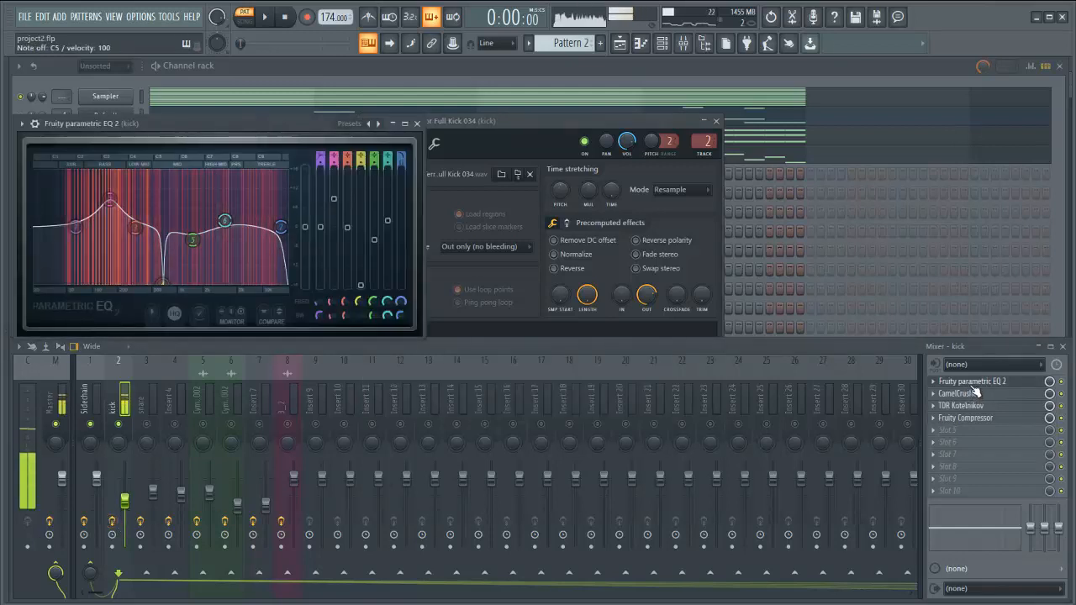
left_click(966, 394)
left_click(967, 394)
left_click(967, 394)
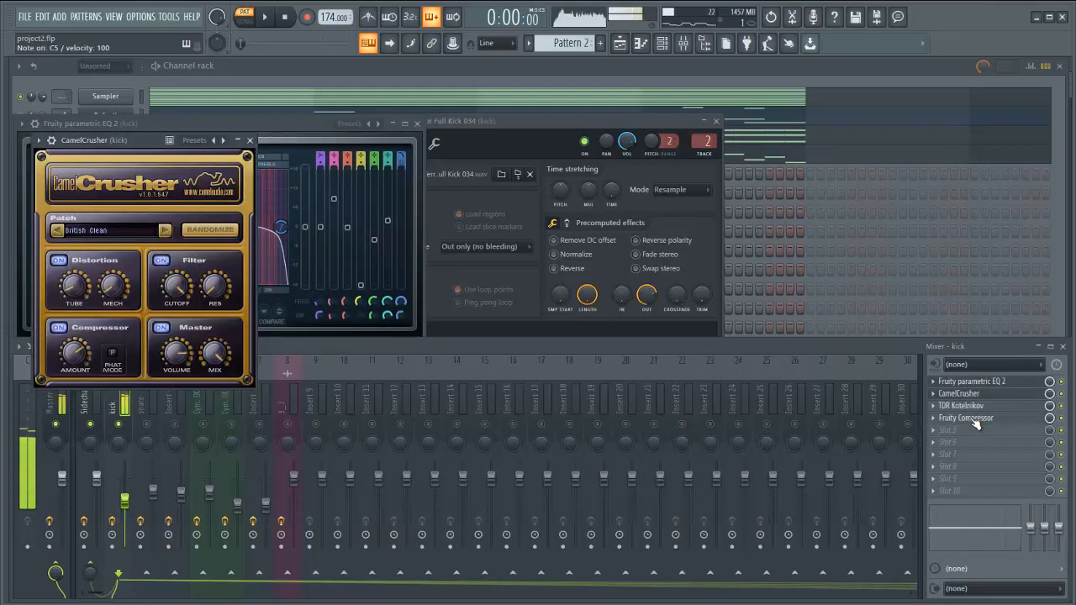
left_click(973, 410)
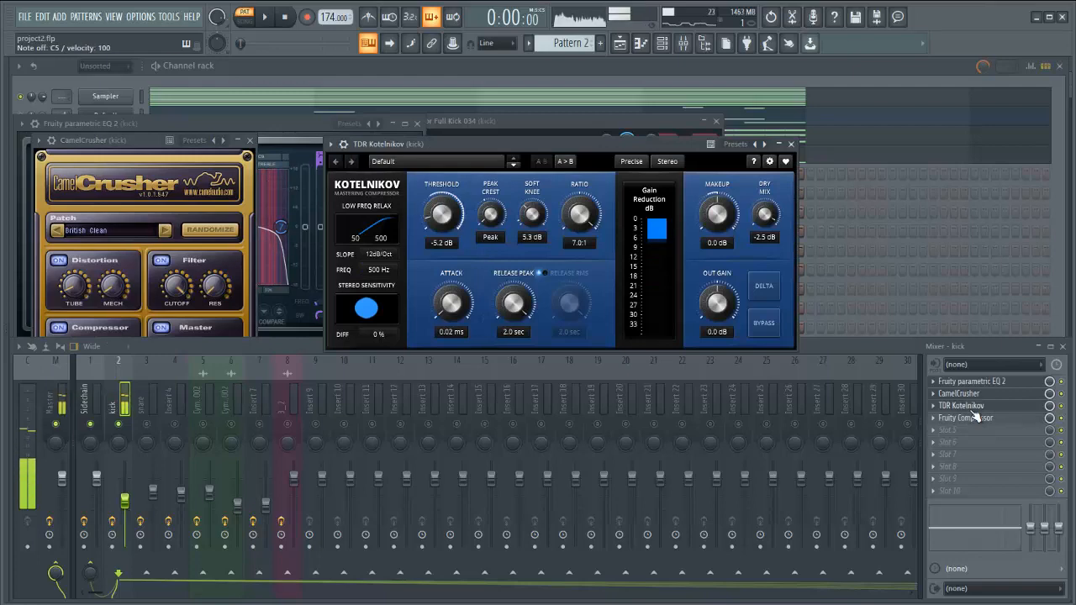
left_click(973, 418)
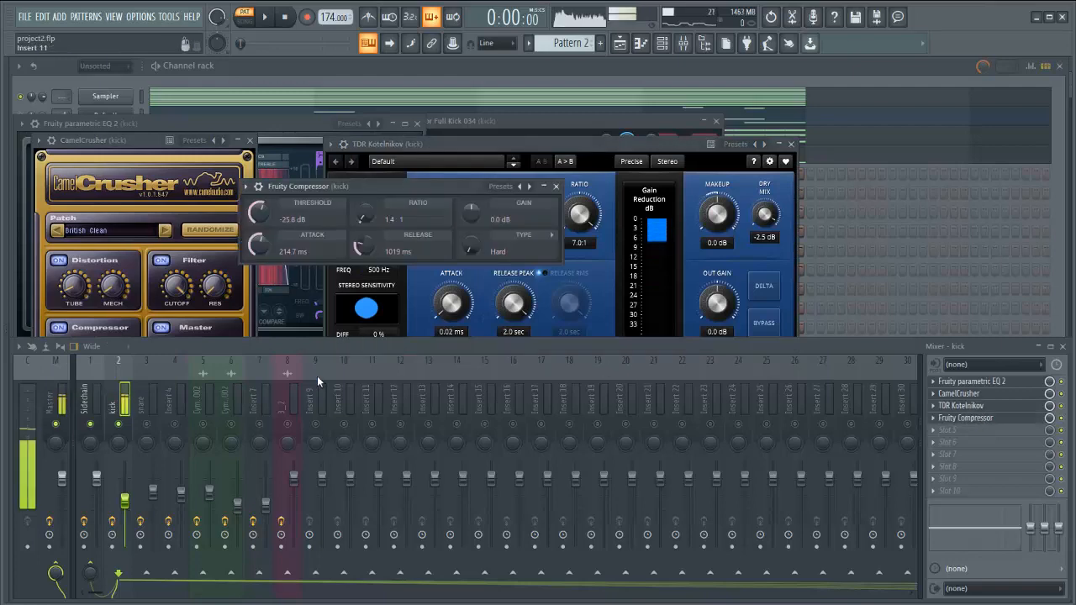
Play the pattern and examine the snare mixer track's Parametric EQ 2, CamelCrusher, TDR Kotelnikov and Fruity Compressor settings.
left_click(140, 395)
key("space")
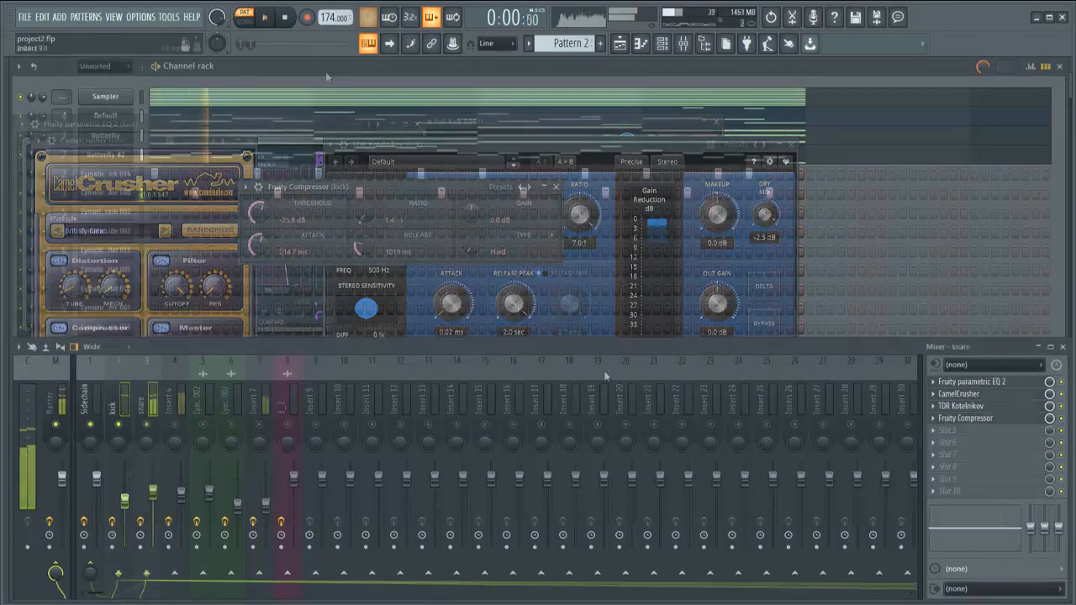
left_click(971, 381)
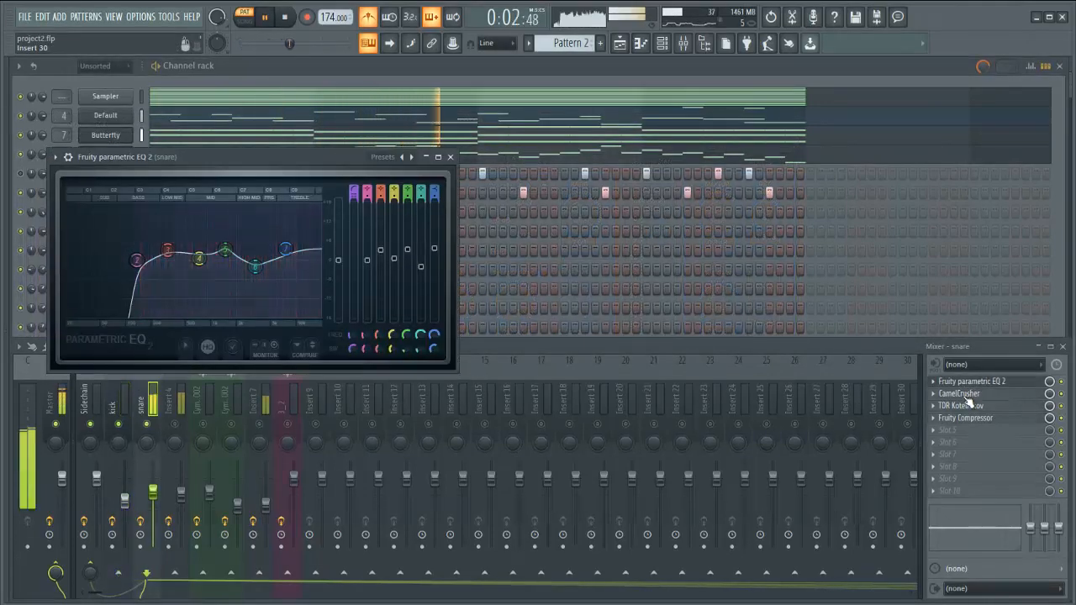
left_click(971, 392)
left_click(967, 406)
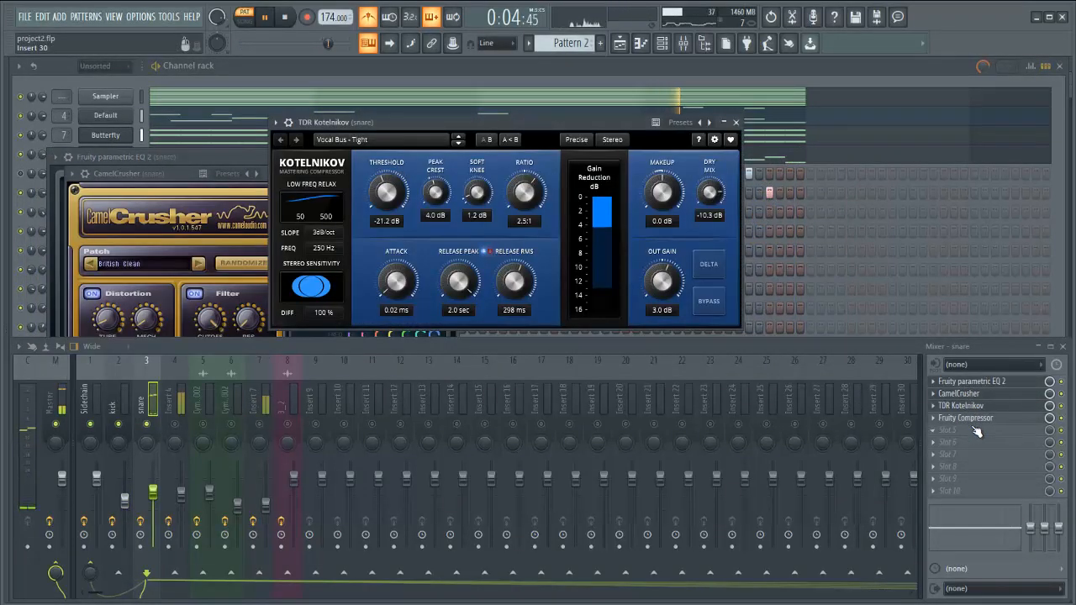
left_click(974, 429)
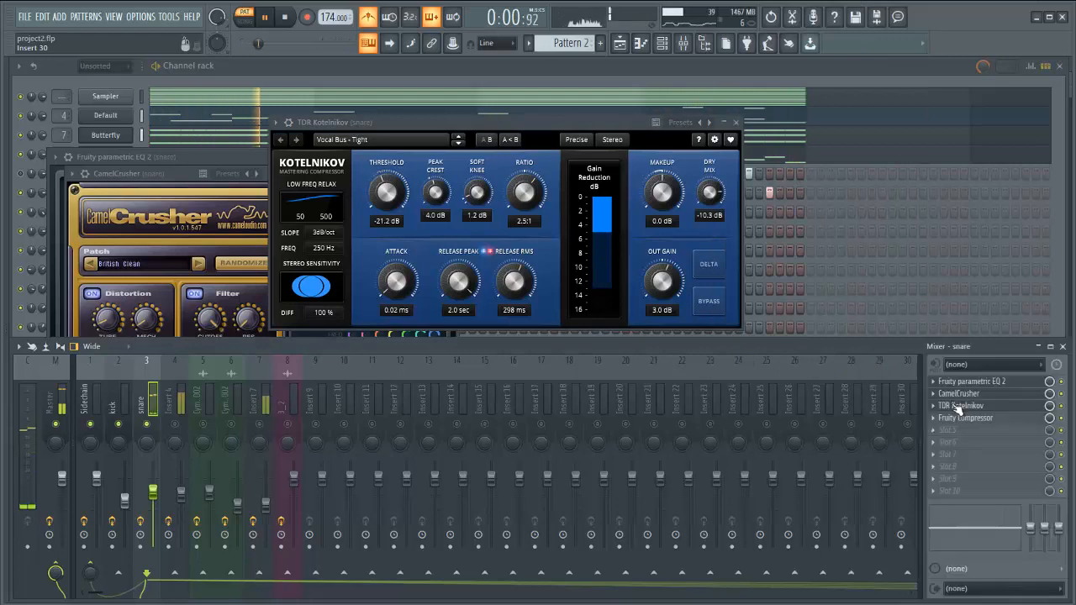
left_click(967, 418)
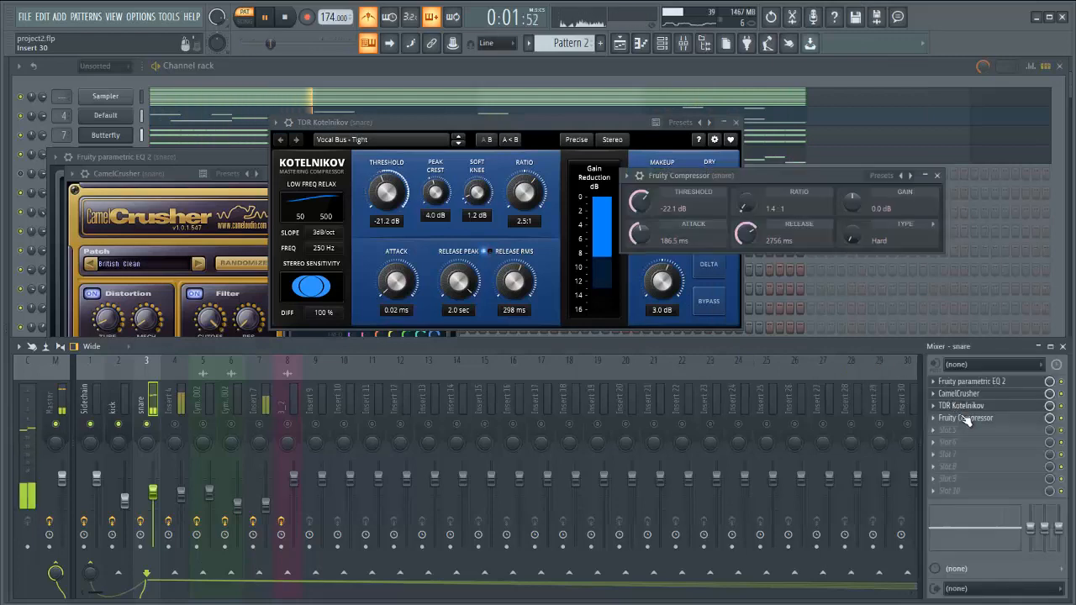
left_click(678, 76)
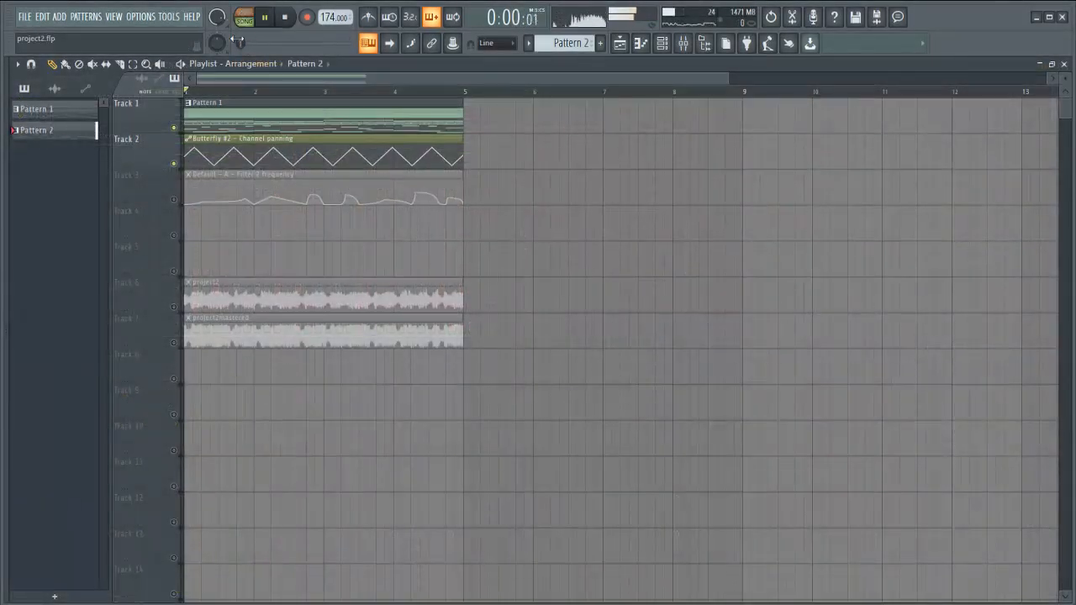
Increase the LFO speed of the Butterfly #2 channel panning automation clip.
scroll(152, 210, "up", 3)
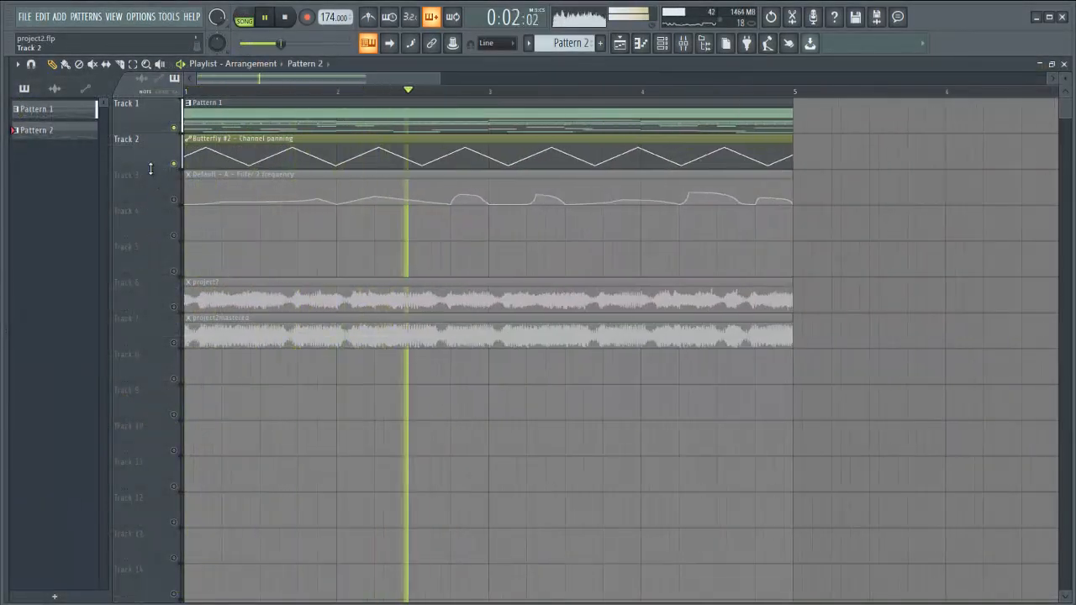
double_click(234, 140)
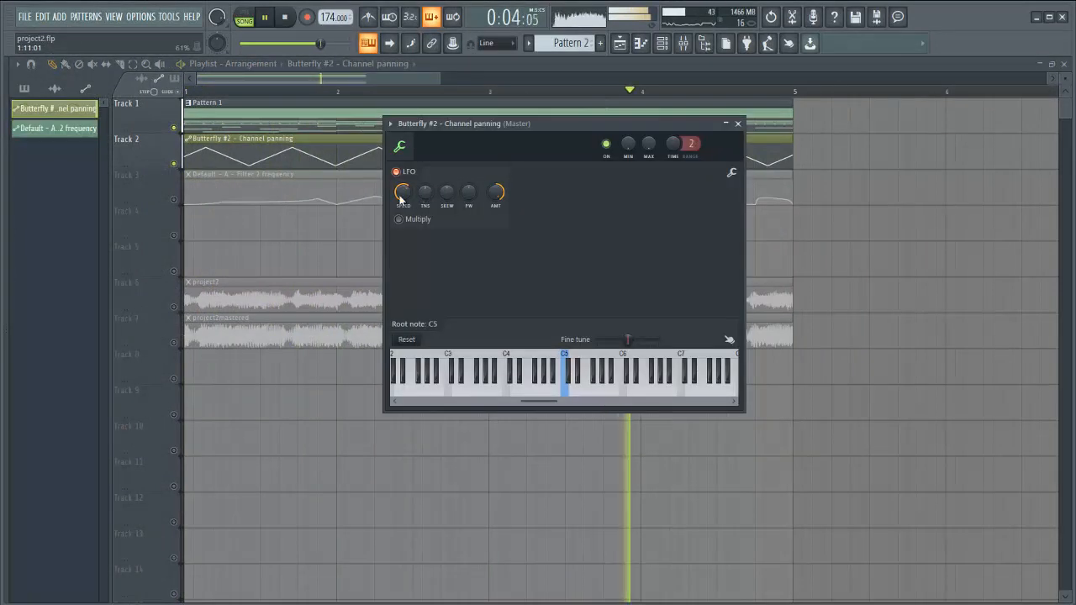
left_click_drag(400, 200, 401, 168)
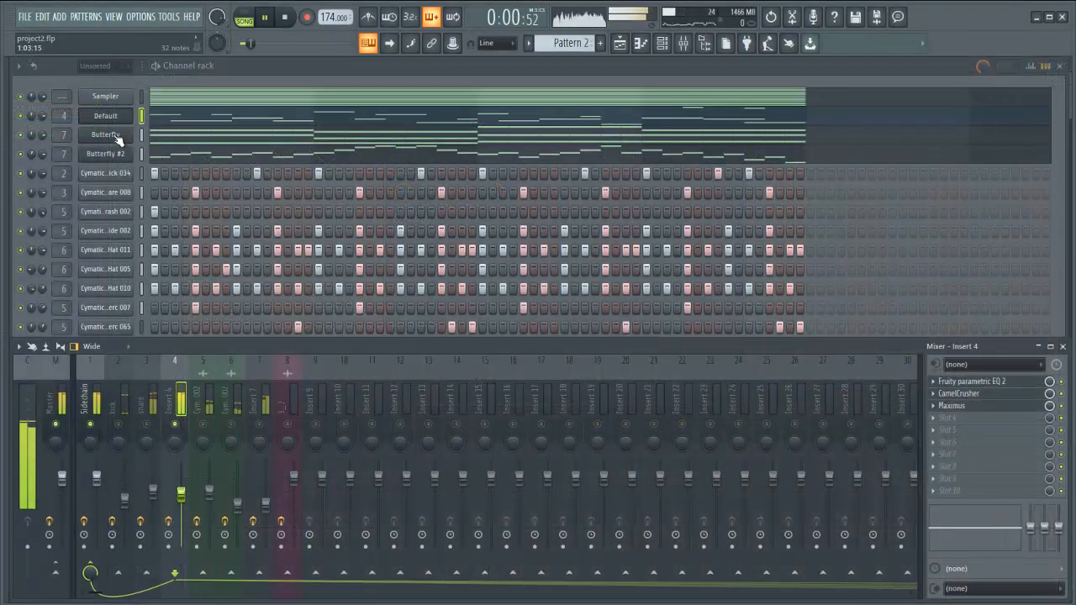
Enlarge the Default channel's Filter 2 frequency automation track and audition its sweeps near the ends of bars 2 and 4.
left_click(105, 117)
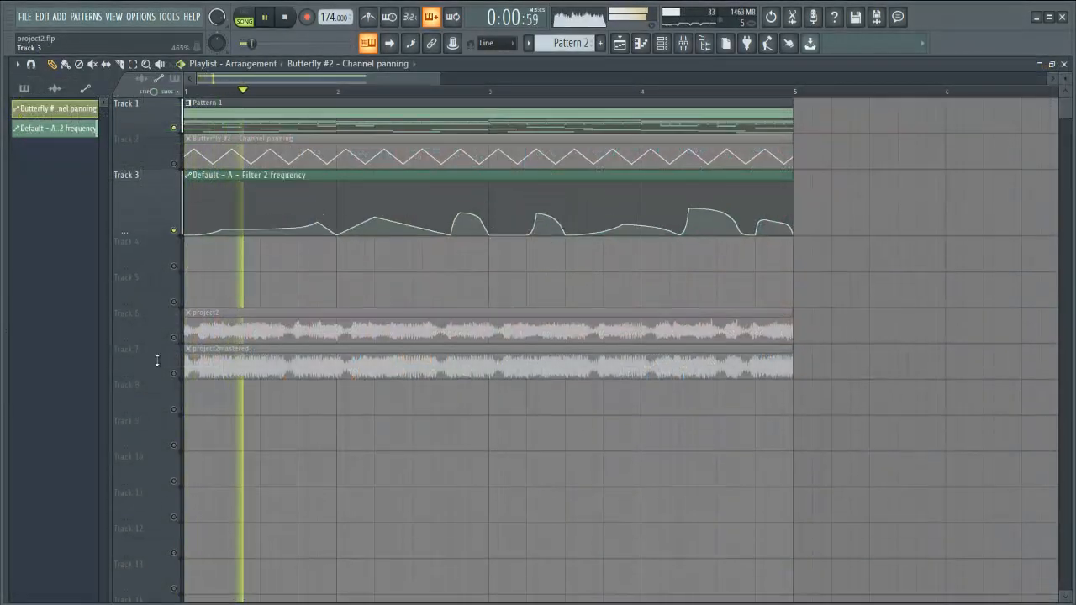
left_click_drag(157, 359, 157, 362)
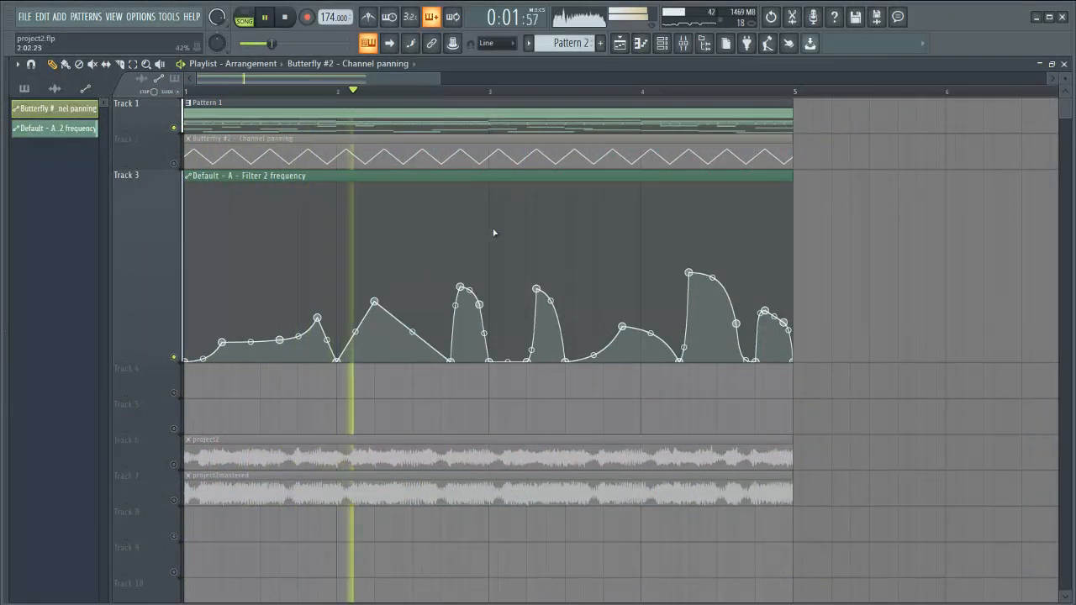
key("space")
left_click(451, 94)
left_click(450, 92)
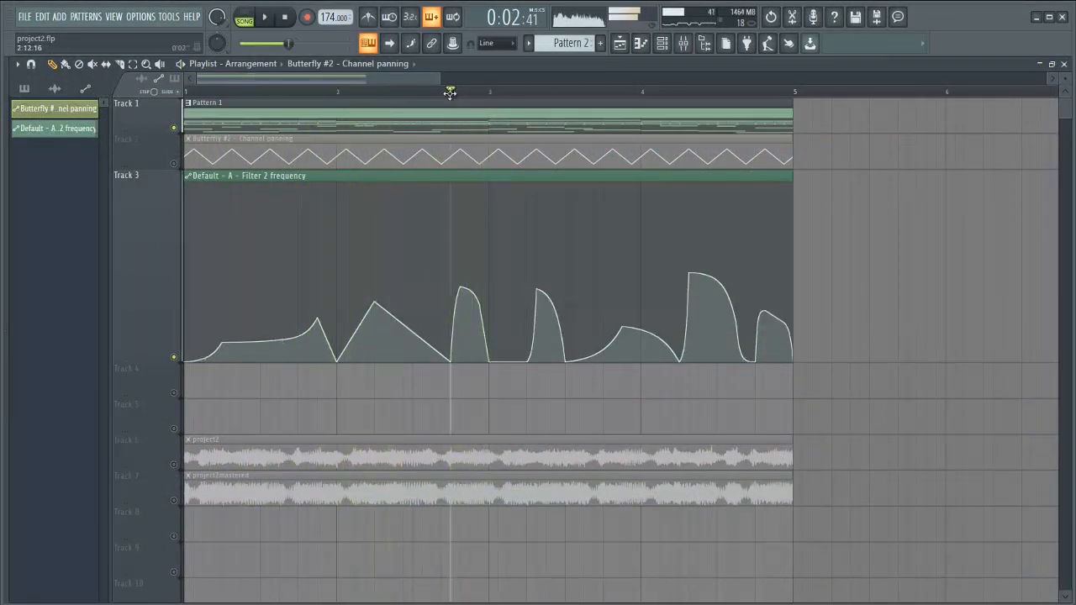
left_click(763, 94)
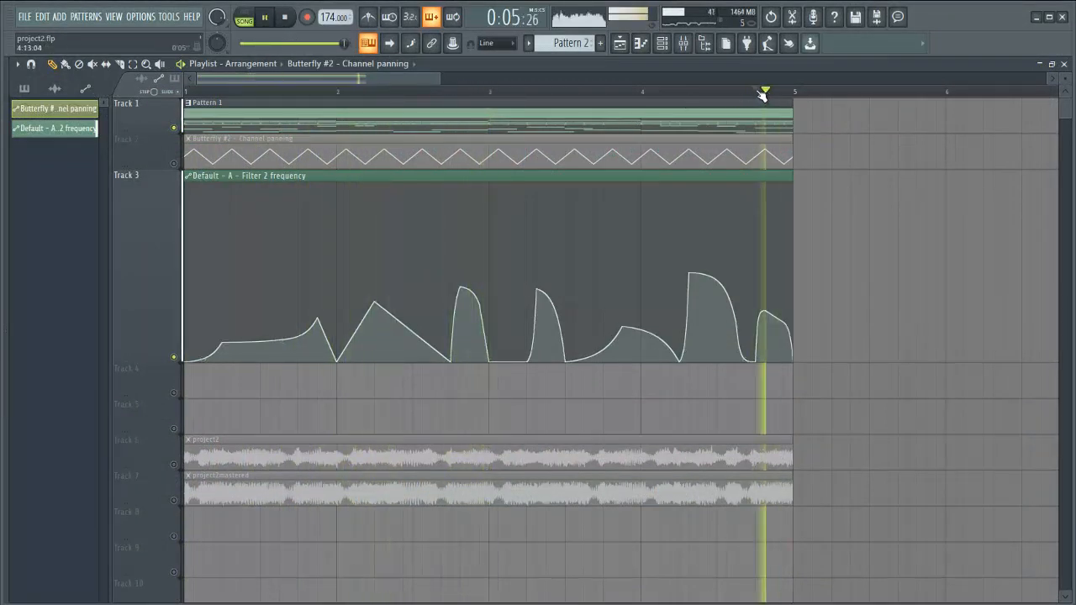
left_click(762, 94)
Play and pause the song from the tall Filter 2 frequency sweep in bar 4 to examine the curve's shape.
left_click(683, 95)
key("space")
key("space")
key("space")
key("space")
key("space")
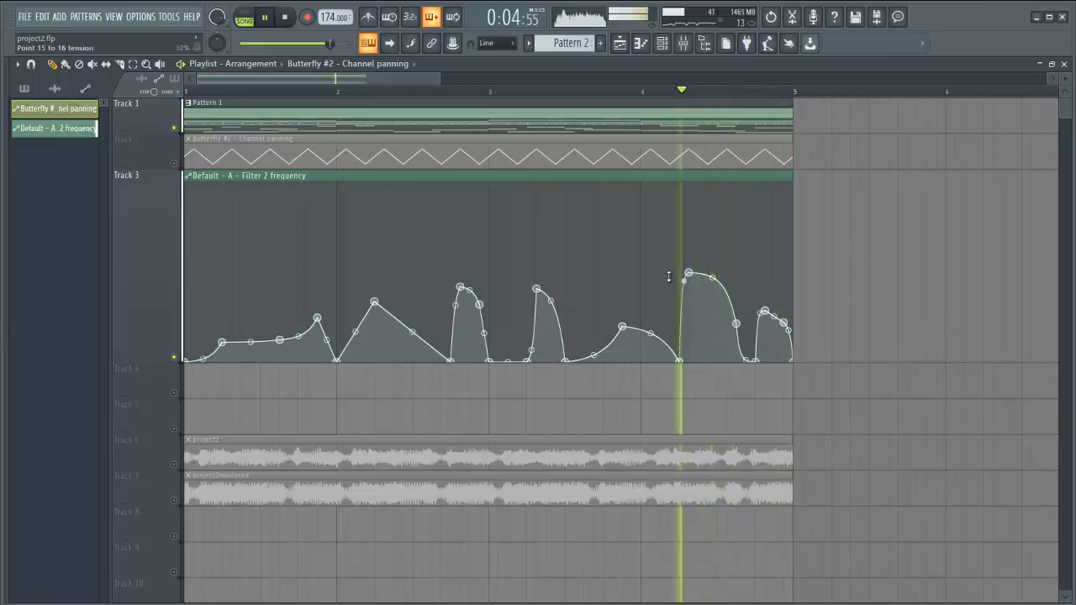
left_click_drag(669, 278, 692, 357)
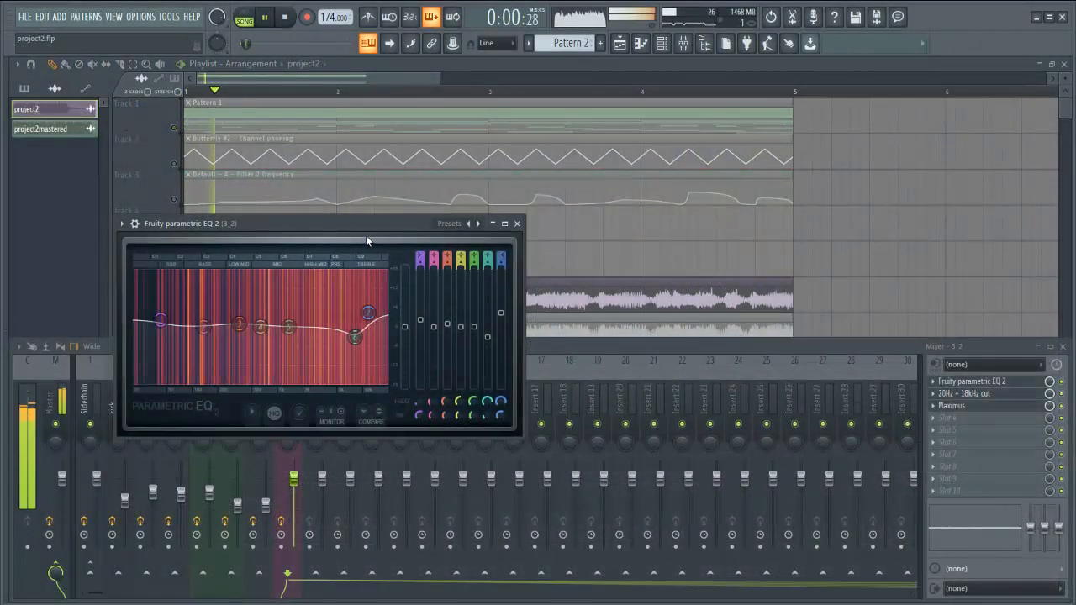
Examine the Parametric EQ 2, the 20Hz + 18kHz cut EQ and Maximus on the 3_2 mixer track during playback.
left_click_drag(365, 236, 287, 144)
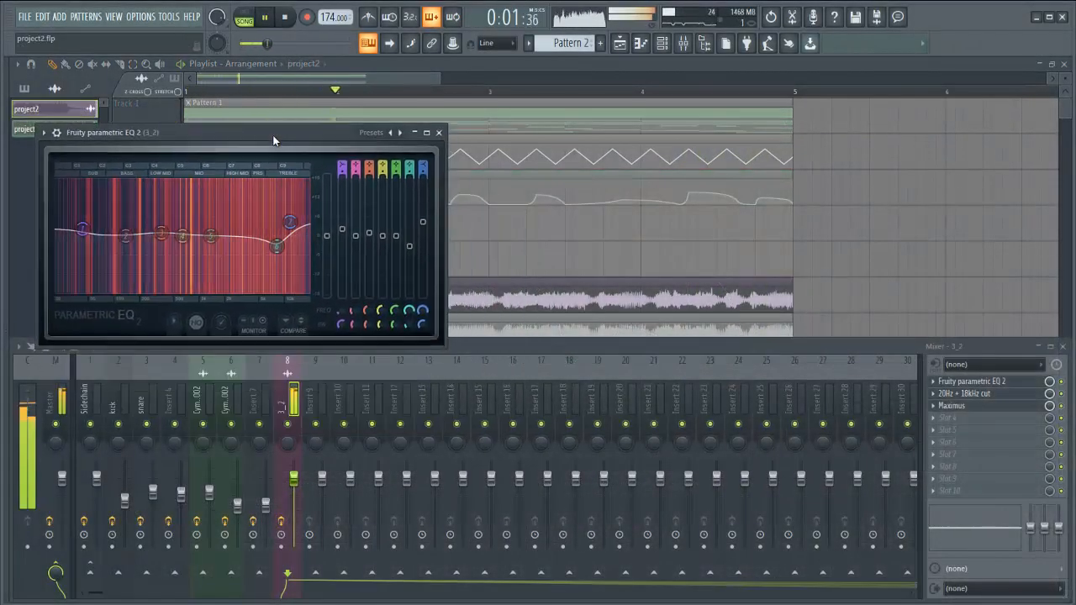
left_click(964, 394)
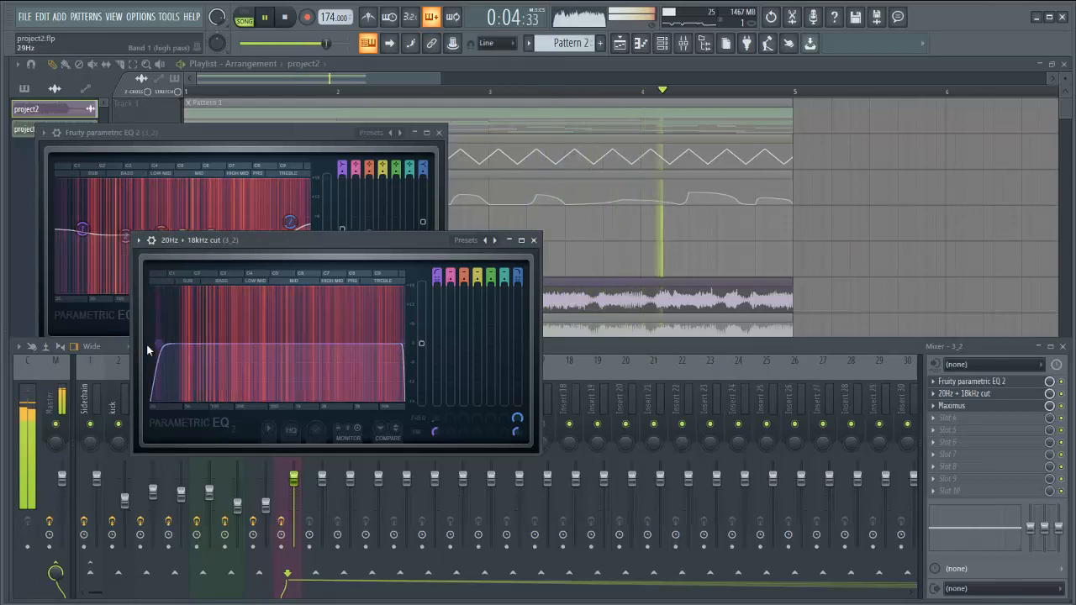
left_click(964, 406)
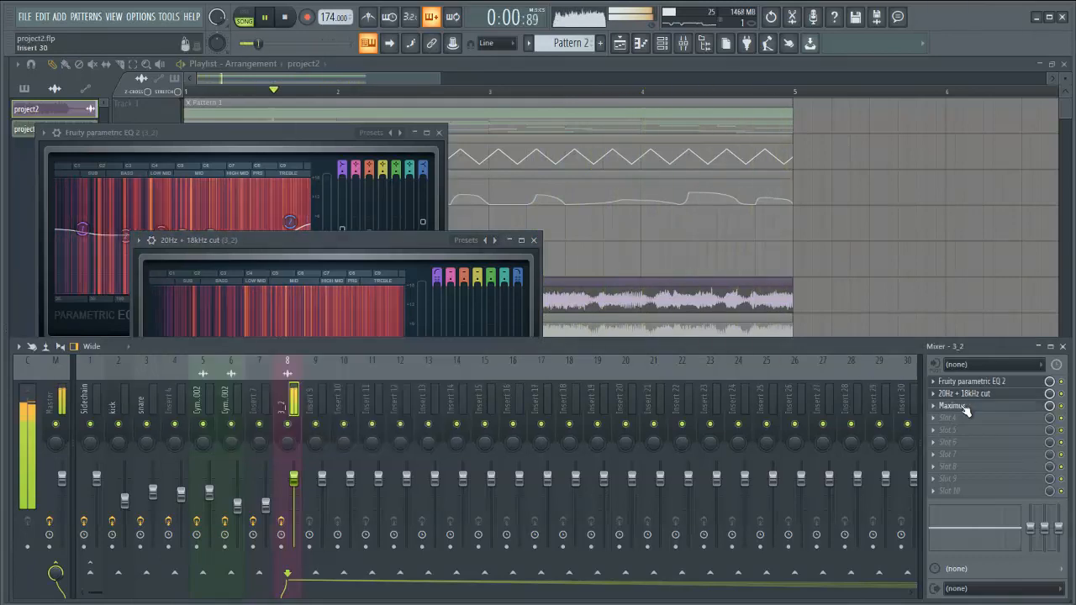
left_click_drag(820, 118, 639, 122)
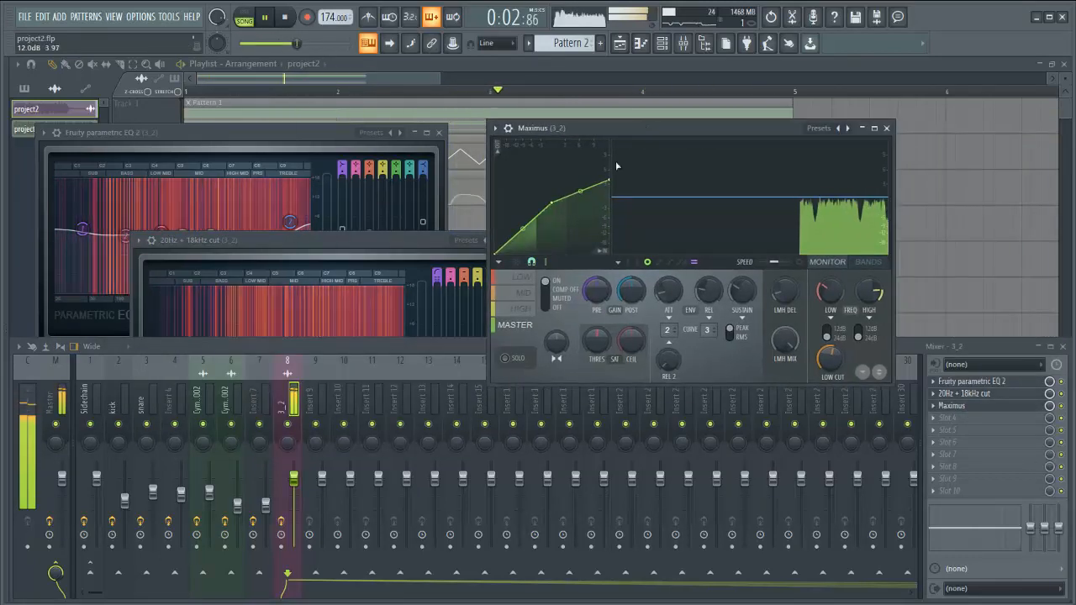
In Maximus, raise the Low band's post gain, set the Mid band's post gain to 3.3 dB and adjust the High band's attack time.
left_click(523, 277)
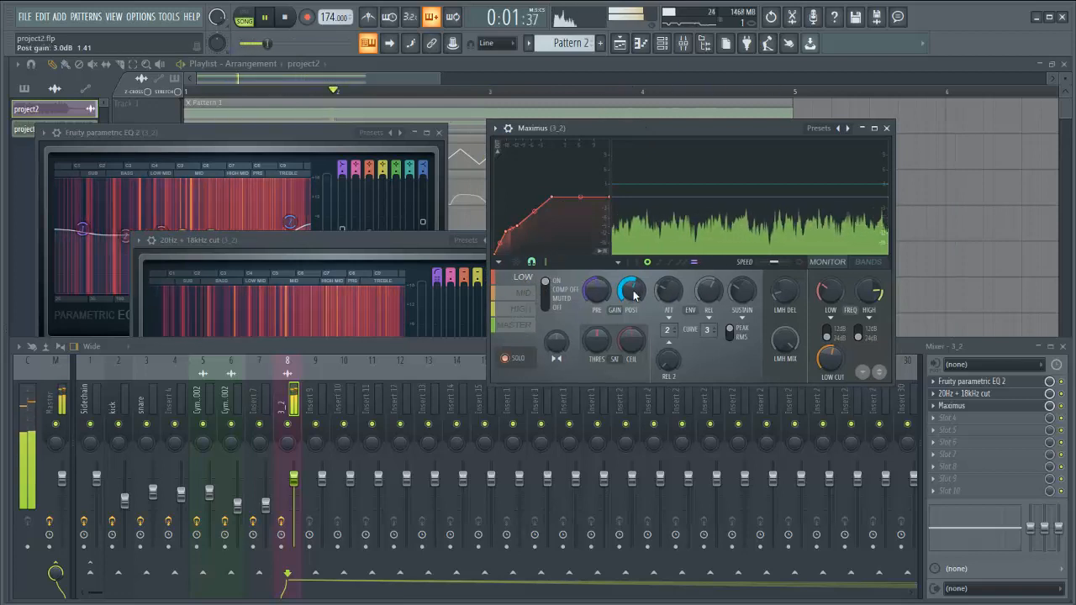
left_click_drag(634, 287, 635, 270)
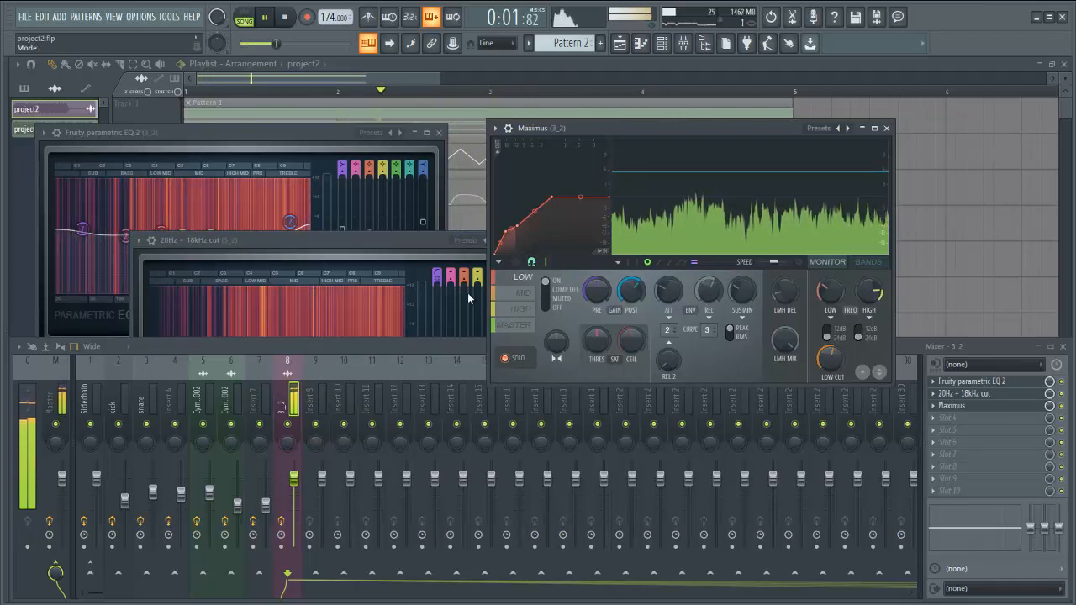
left_click(535, 294)
left_click_drag(630, 291, 636, 284)
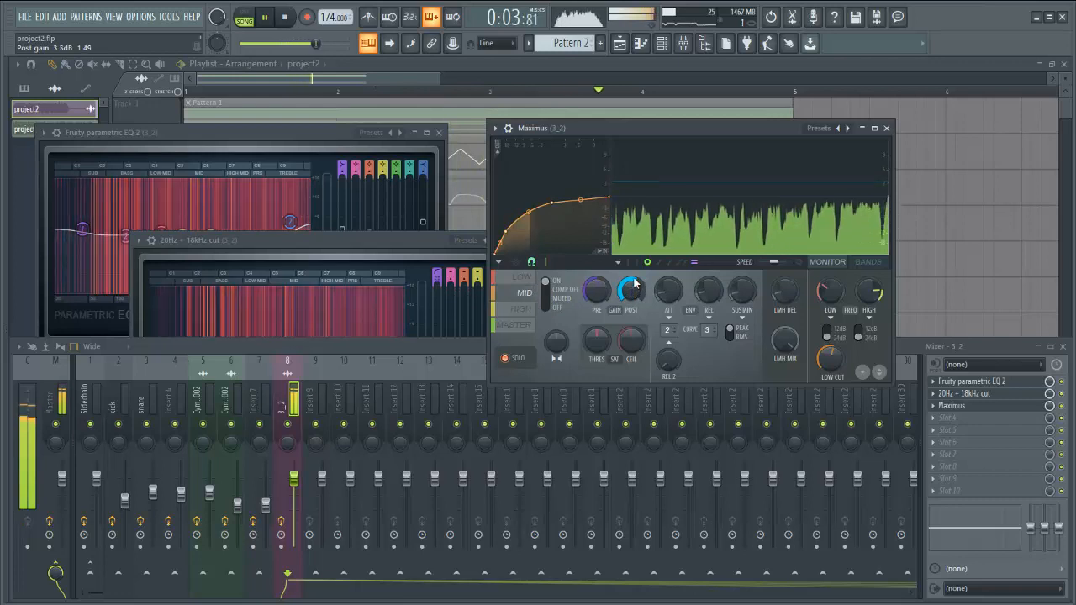
left_click(525, 309)
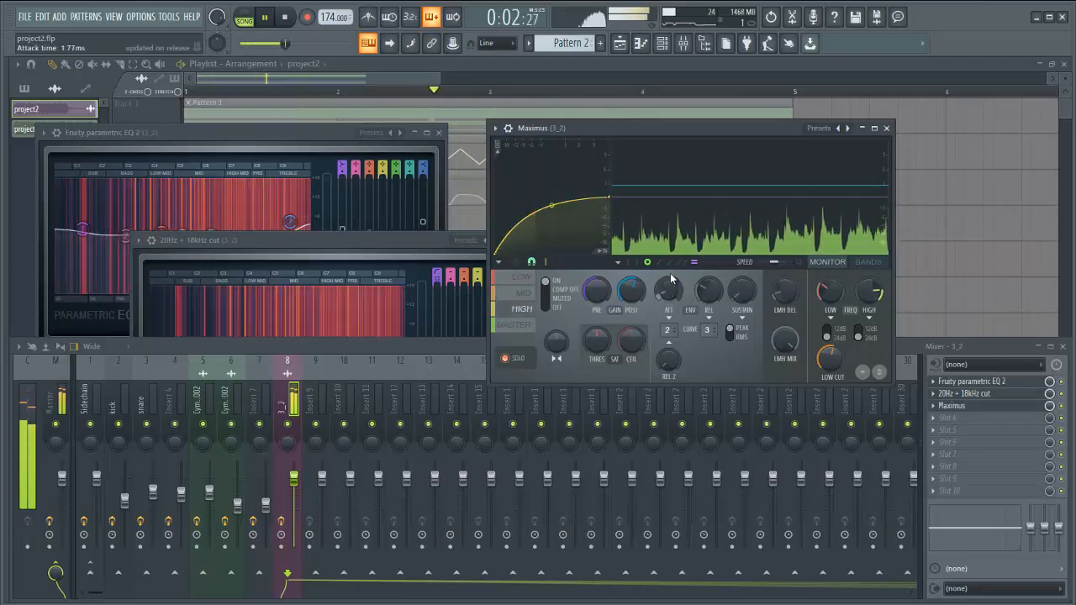
left_click_drag(672, 280, 676, 264)
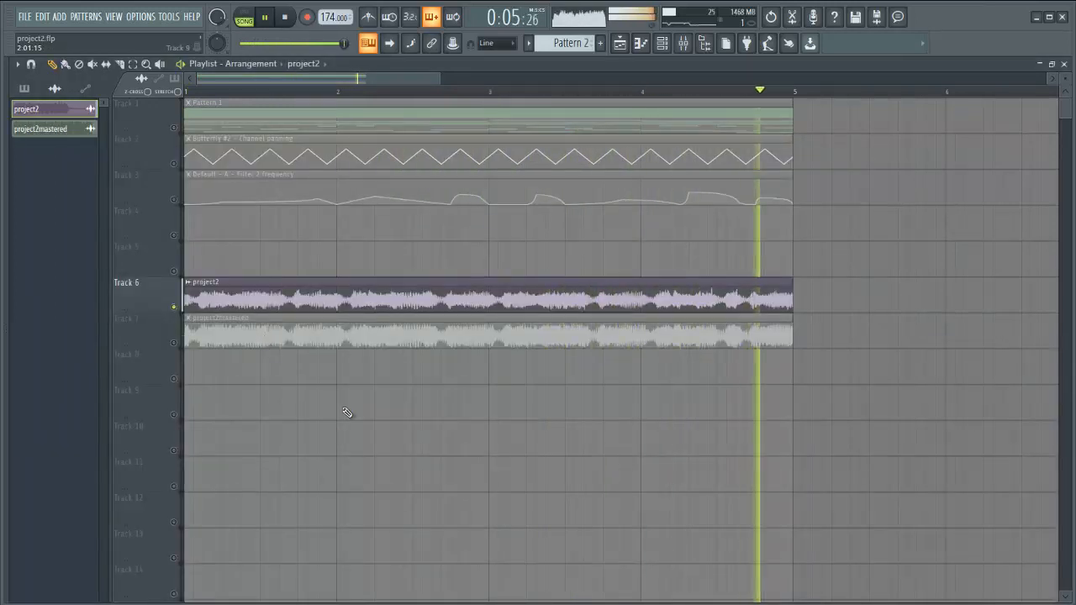
scroll(348, 411, "down", 2)
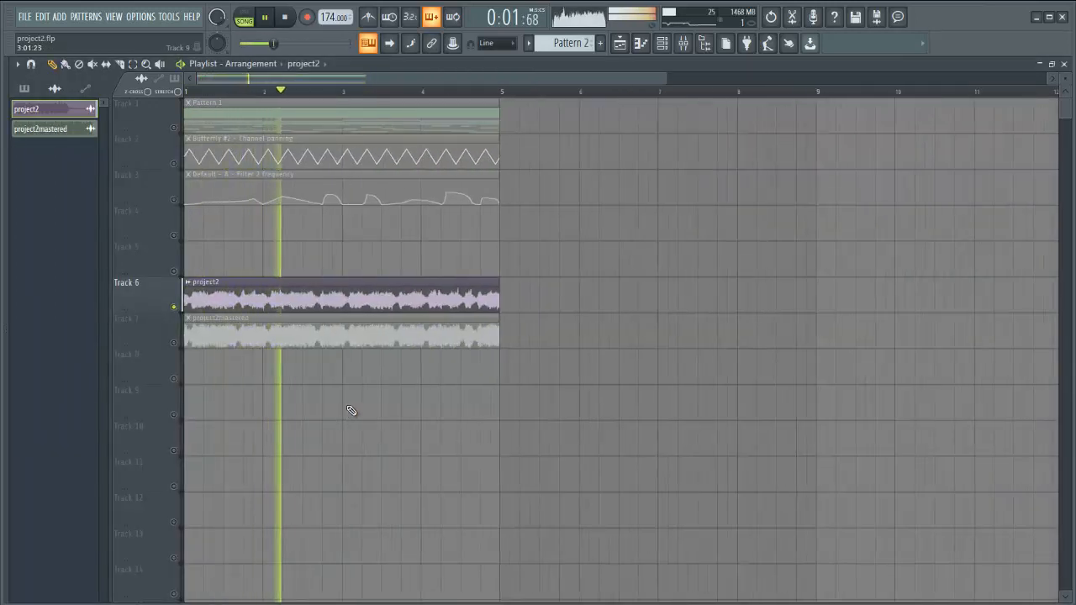